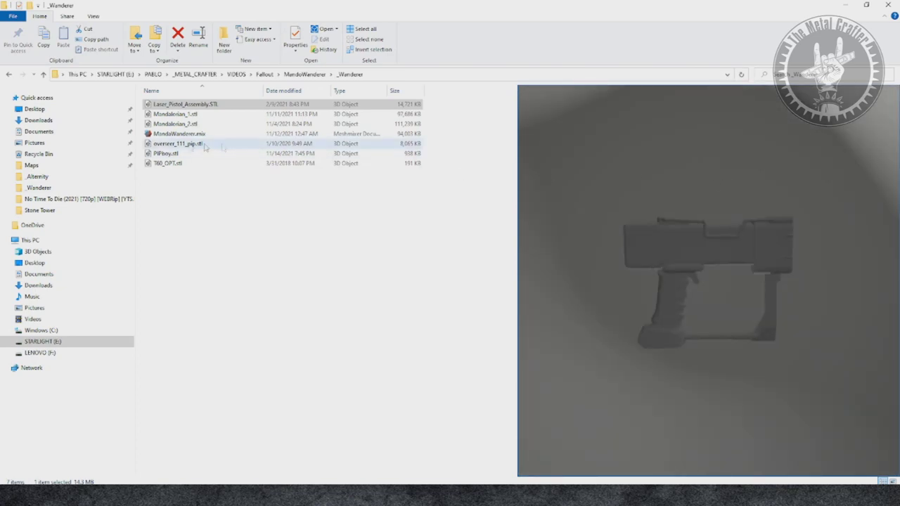
Preview the STL models in the _Wanderer folder, including Mandalorian_2.stl, overseer_111_pip.stl and T60_OPT.stl, and the items in the _Support folder.
click(225, 123)
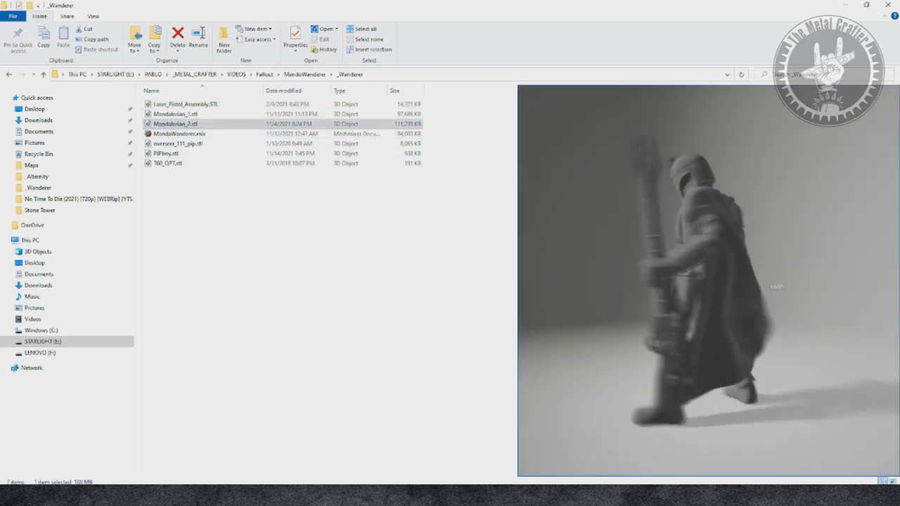
key(Down)
key(Down)
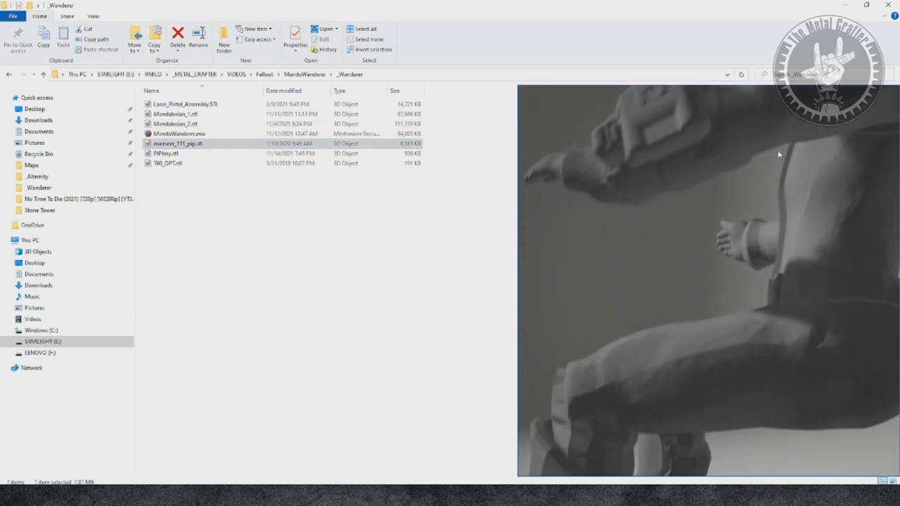
click(165, 164)
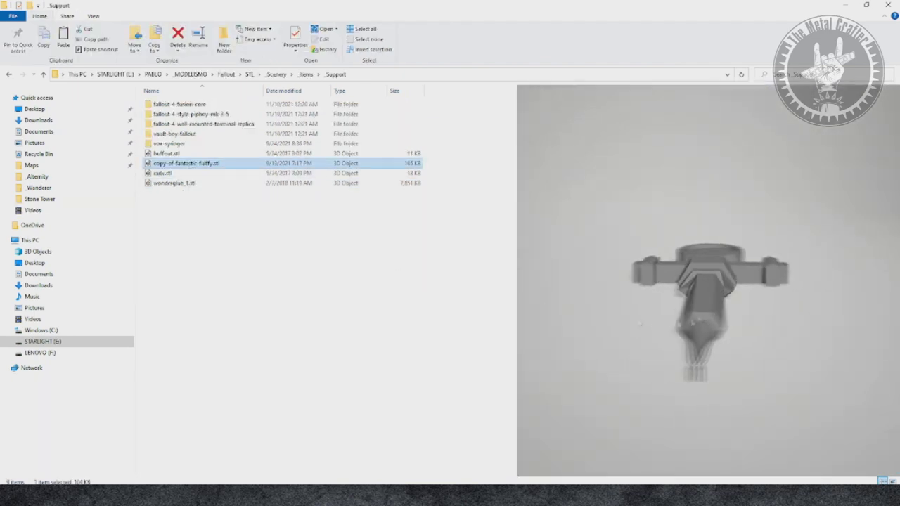
click(575, 341)
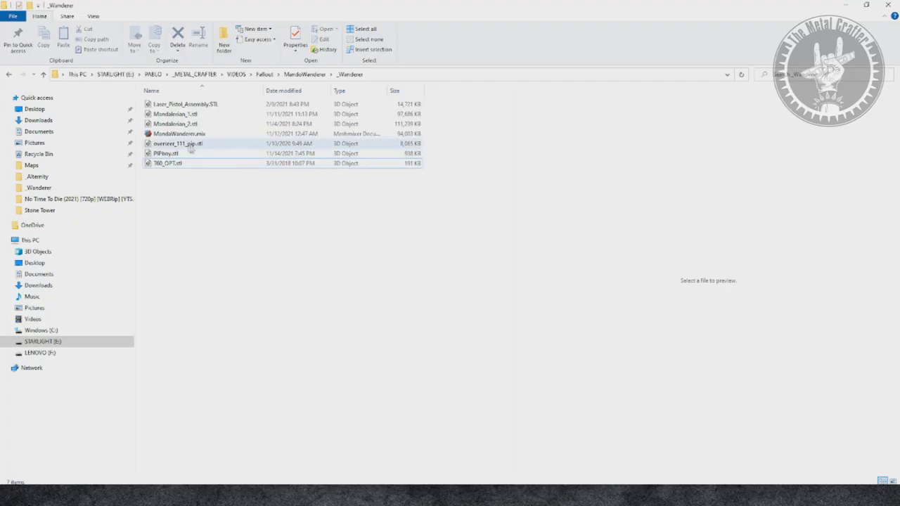
Load overseer_111_pip.stl from the _Wanderer folder into Autodesk Meshmixer.
click(190, 147)
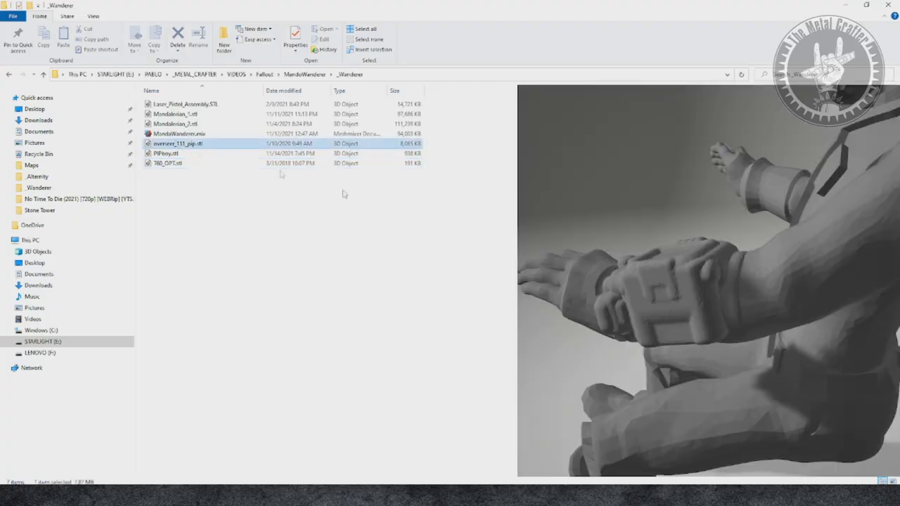
drag(481, 484, 354, 155)
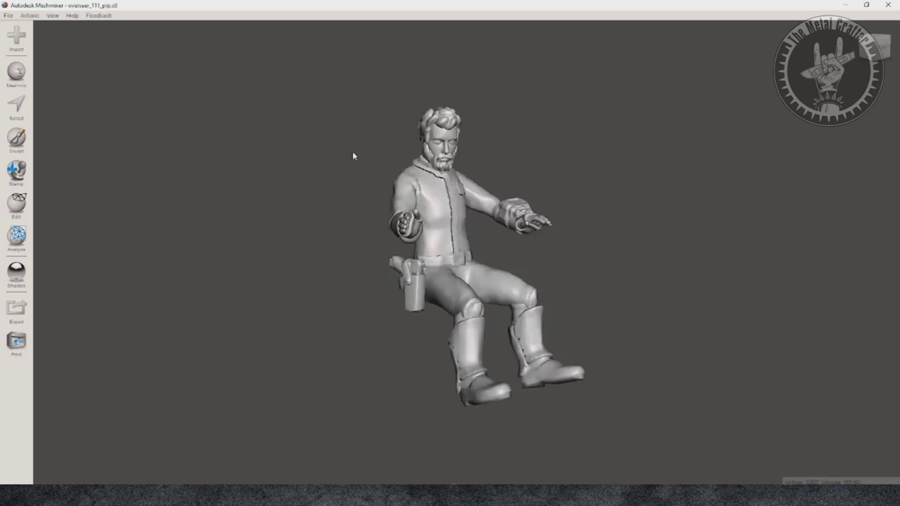
right_drag(699, 281, 216, 293)
scroll(405, 251, up, 2)
right_drag(405, 251, 280, 252)
Select and delete the seated figure's jacket torso, the hand beside the Pip-Boy and the outer inner-torso bars.
click(16, 104)
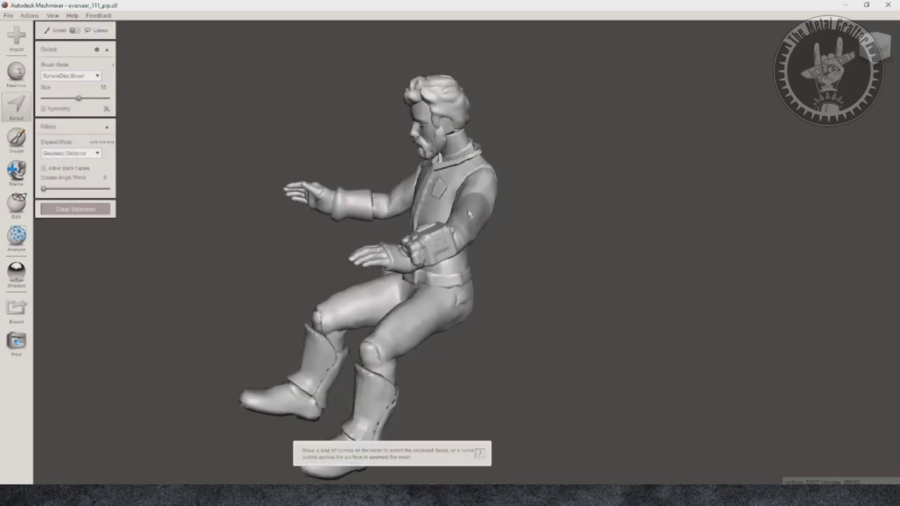
mouse_move(475, 204)
right_down()
mouse_move(683, 251)
mouse_move(684, 311)
mouse_move(608, 225)
right_up()
key(Delete)
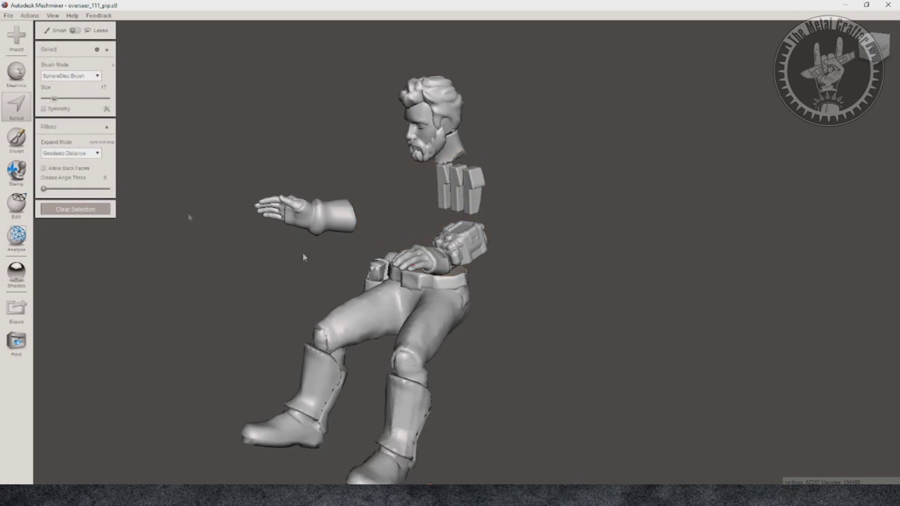
right_drag(188, 217, 480, 335)
click(401, 295)
key(Delete)
double_click(394, 299)
key(Delete)
double_click(482, 182)
right_drag(534, 185, 447, 106)
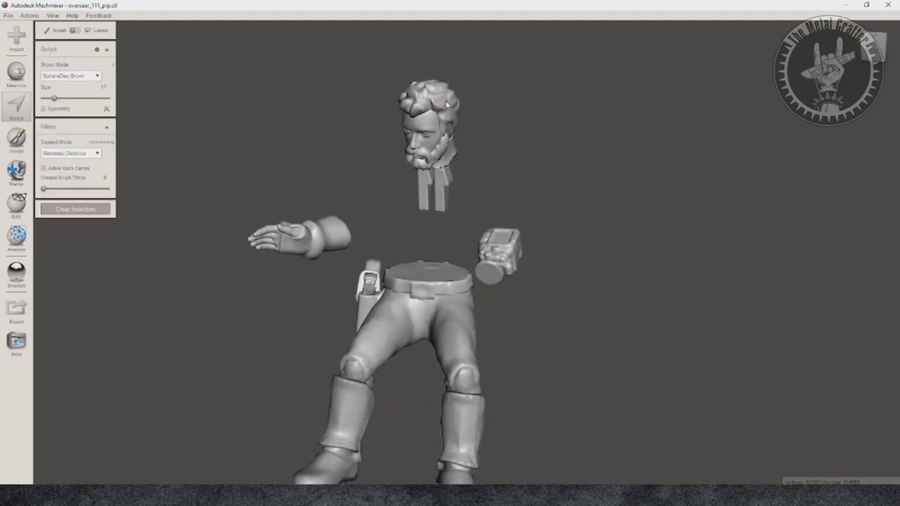
Delete the figure's head, hair, beard and neck pieces along with the remaining inner-torso bars.
drag(385, 196, 420, 62)
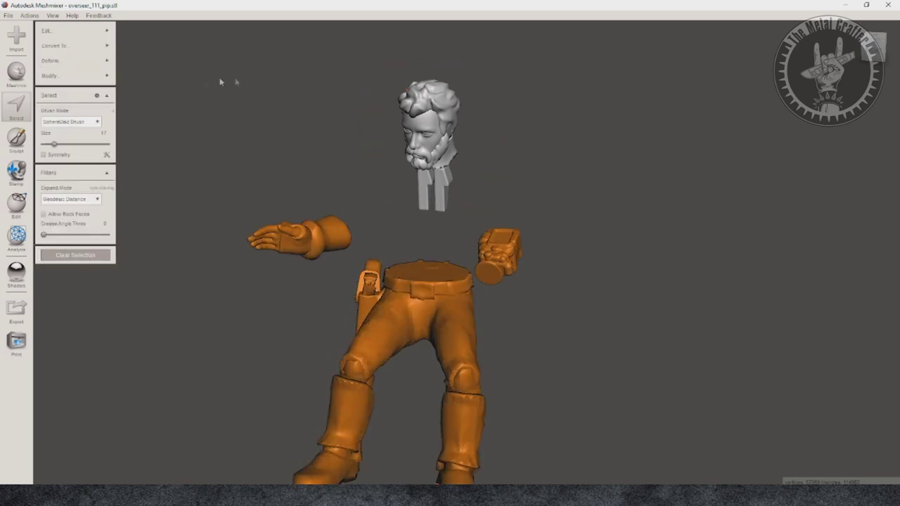
key(Escape)
double_click(435, 123)
key(Delete)
double_click(437, 99)
key(Delete)
double_click(412, 130)
key(Delete)
double_click(426, 137)
key(Delete)
double_click(444, 147)
key(Delete)
key(Delete)
double_click(422, 182)
key(Delete)
double_click(432, 189)
key(Delete)
Delete the gloved forearm and hand, holster, belt, legs and boots, keeping only the wrist-mounted Pip-Boy.
double_click(341, 228)
key(Delete)
double_click(312, 249)
key(Delete)
double_click(372, 267)
key(Delete)
double_click(424, 273)
key(Delete)
double_click(432, 312)
key(Delete)
click(364, 287)
key(Delete)
right_drag(397, 407, 383, 323)
double_click(374, 289)
key(Delete)
double_click(378, 274)
key(Delete)
double_click(467, 288)
key(Delete)
double_click(473, 277)
key(Delete)
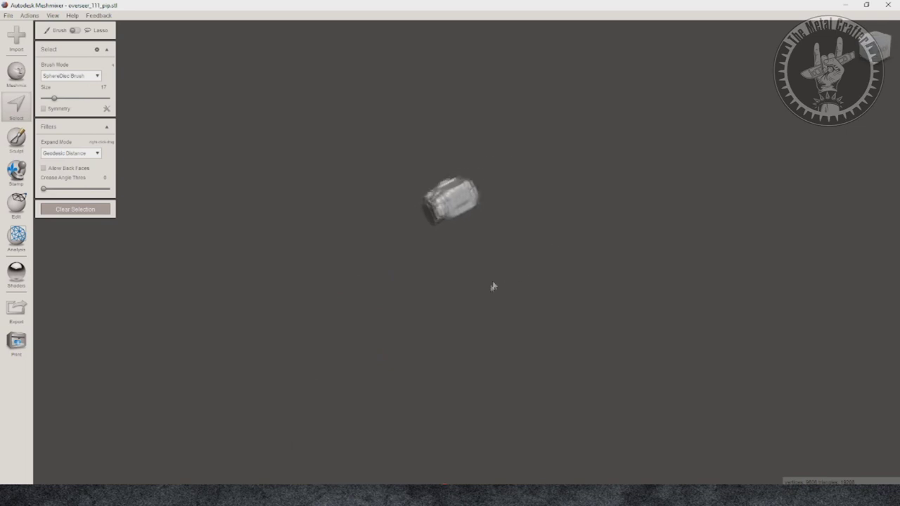
Open the export of the isolated Pip-Boy as STL Binary Format in the _Wanderer folder.
right_drag(334, 180, 464, 253)
key(ctrl+e)
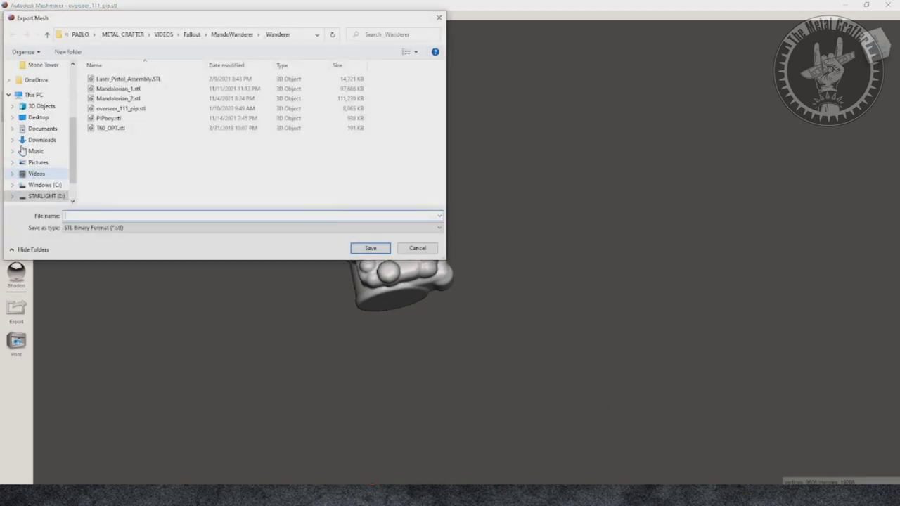
click(474, 248)
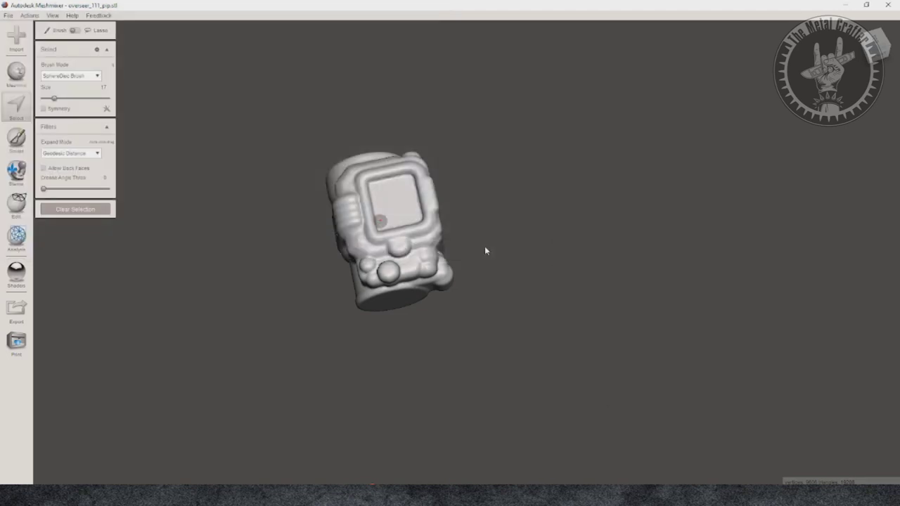
Load Mandalorian_2.stl into Meshmixer and run the Inspector on the figure.
click(70, 31)
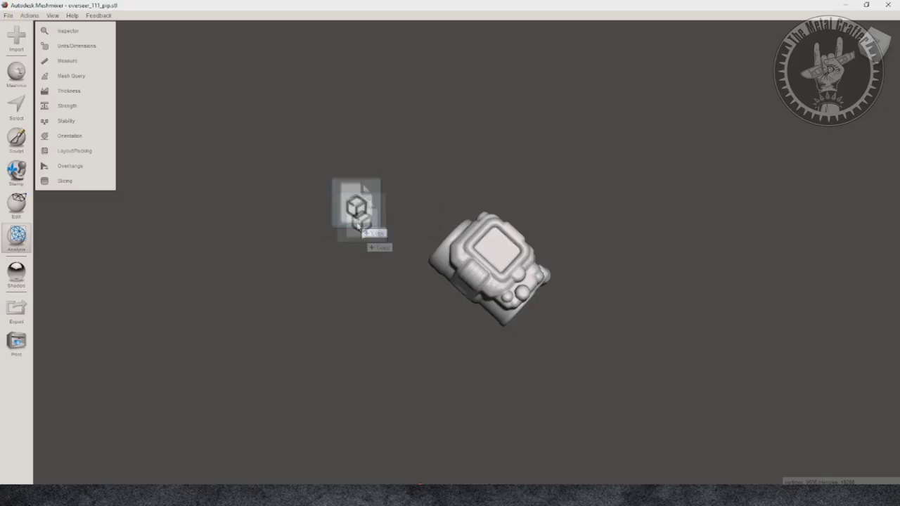
click(374, 221)
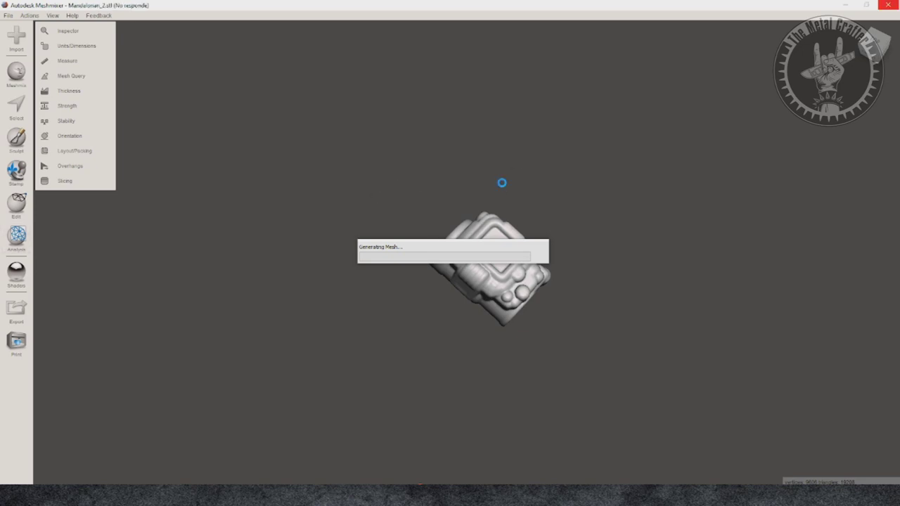
right_drag(604, 317, 613, 367)
click(15, 237)
click(90, 32)
right_drag(450, 232, 611, 235)
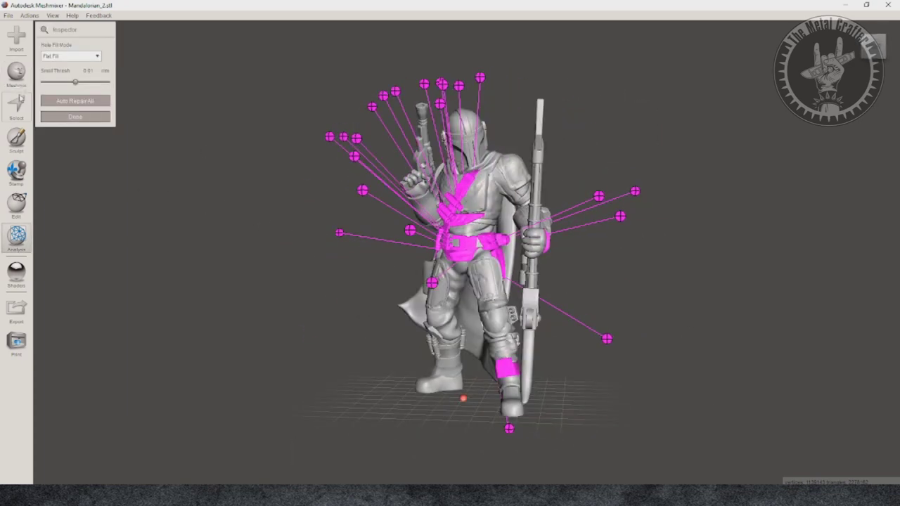
Select the long staff held in the Mandalorian's left hand and delete it.
key(s)
mouse_move(532, 299)
right_down()
mouse_move(550, 317)
mouse_move(515, 297)
right_up()
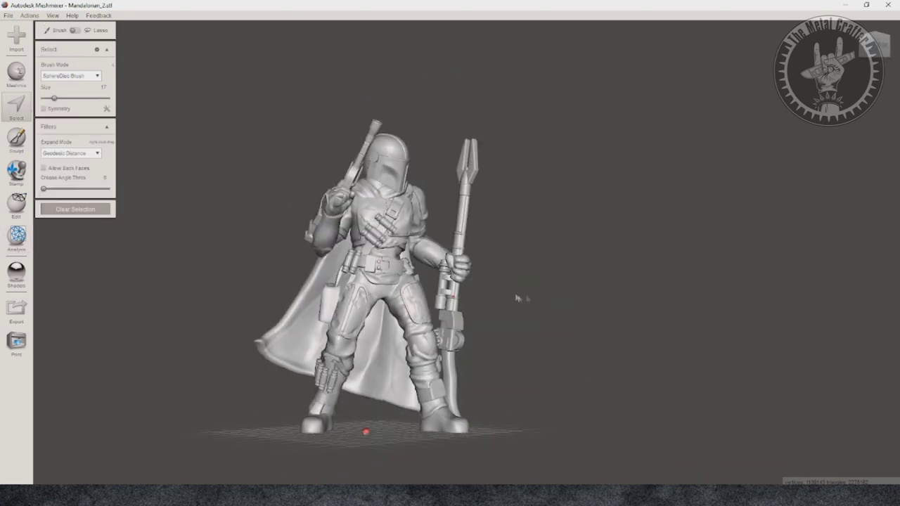
scroll(461, 321, up, 5)
double_click(447, 310)
scroll(447, 310, down, 4)
right_drag(539, 356, 365, 358)
key(Delete)
right_drag(524, 249, 345, 445)
scroll(538, 256, up, 2)
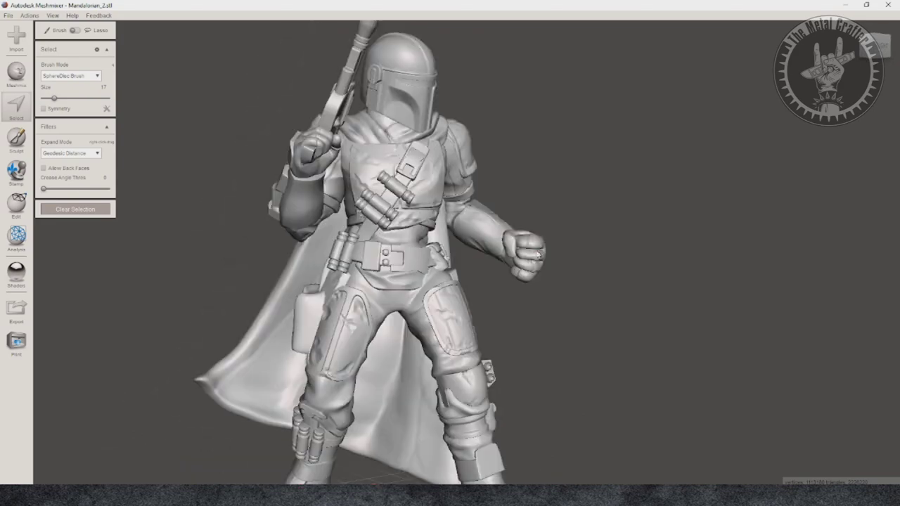
Select the armoured gauntlet on the Mandalorian's left forearm and delete it.
right_drag(538, 256, 633, 260)
mouse_move(518, 239)
right_down()
mouse_move(718, 325)
mouse_move(715, 303)
right_up()
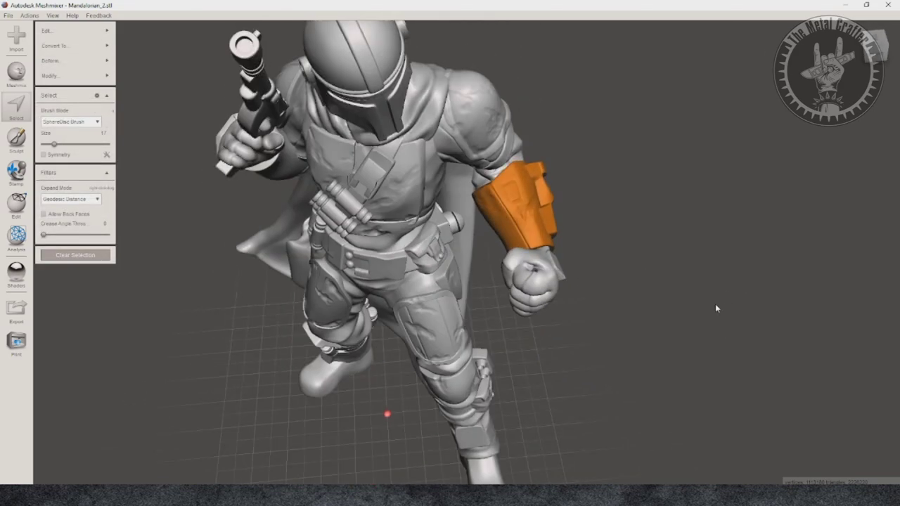
key(Delete)
Brush-select the Mandalorian's left arm from shoulder to fist and separate it into its own object.
scroll(654, 262, up, 3)
right_drag(654, 261, 334, 218)
right_drag(406, 234, 700, 277)
double_click(592, 291)
mouse_move(593, 291)
right_down()
mouse_move(639, 273)
mouse_move(314, 293)
mouse_move(330, 274)
mouse_move(601, 288)
right_up()
click(330, 274)
scroll(601, 288, up, 3)
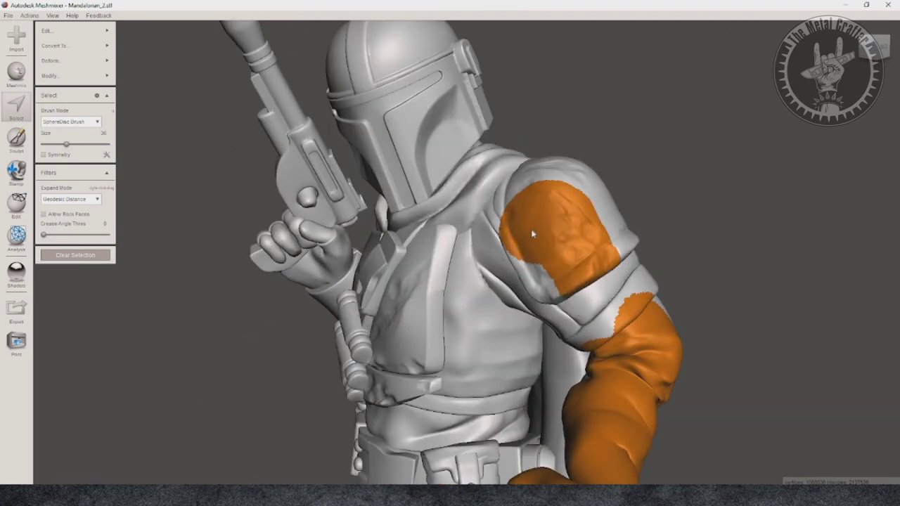
scroll(450, 253, down, 3)
scroll(288, 256, up, 3)
right_drag(450, 253, 511, 220)
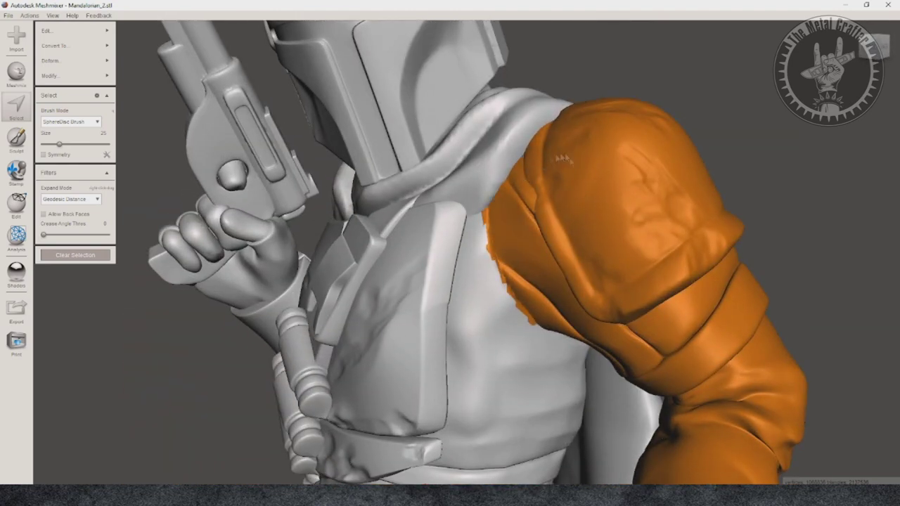
scroll(649, 229, down, 5)
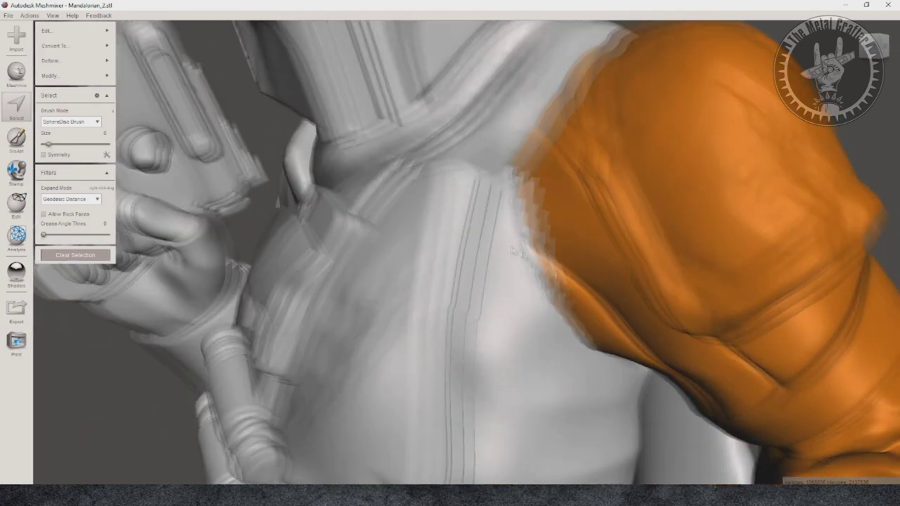
click(68, 31)
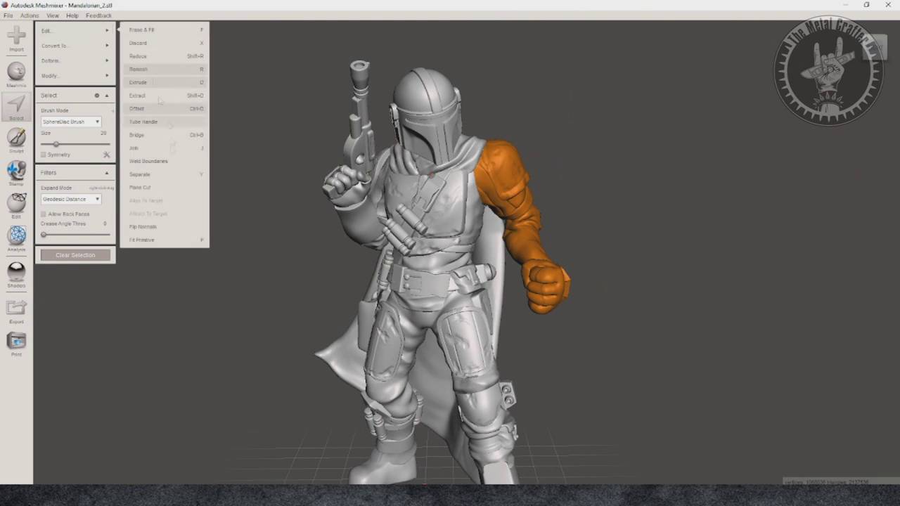
click(162, 178)
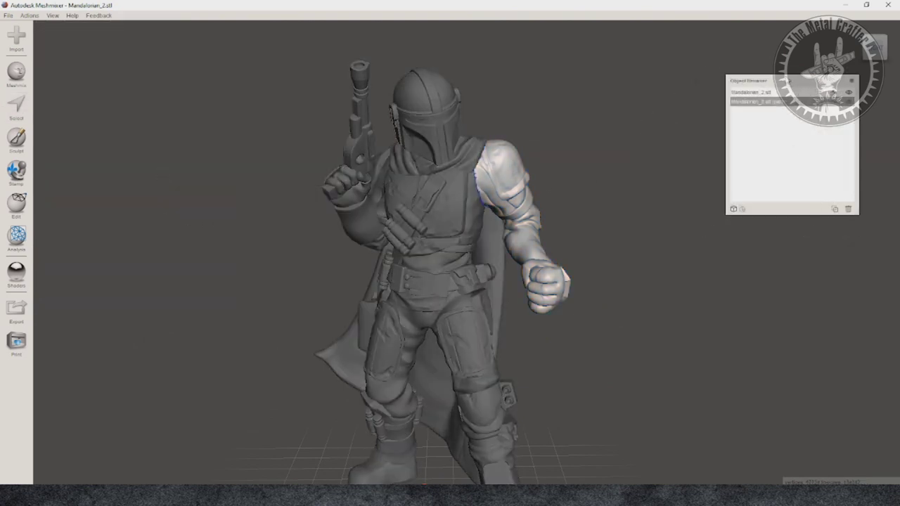
Transform the separated left arm by rotating it -40° about X and shifting it beside the shoulder.
click(16, 203)
click(63, 45)
right_drag(535, 281, 455, 169)
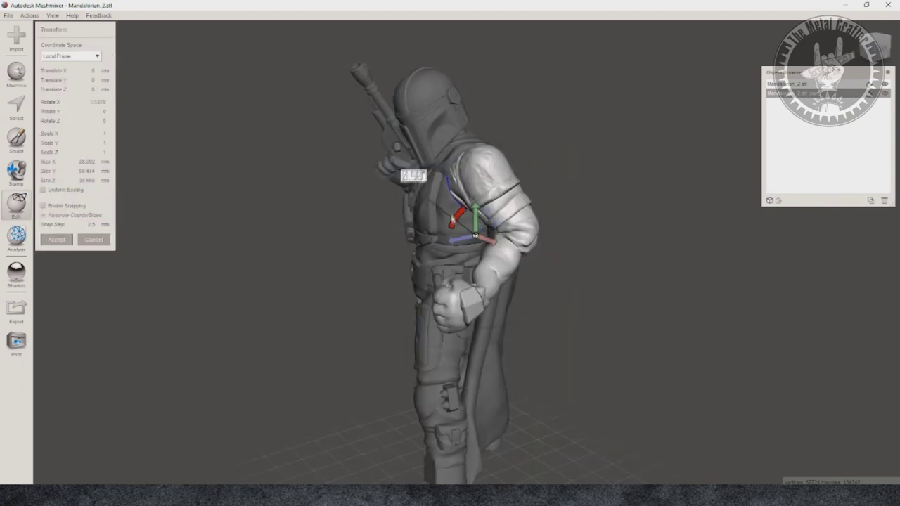
drag(464, 181, 465, 184)
right_drag(466, 185, 536, 276)
right_drag(448, 246, 556, 381)
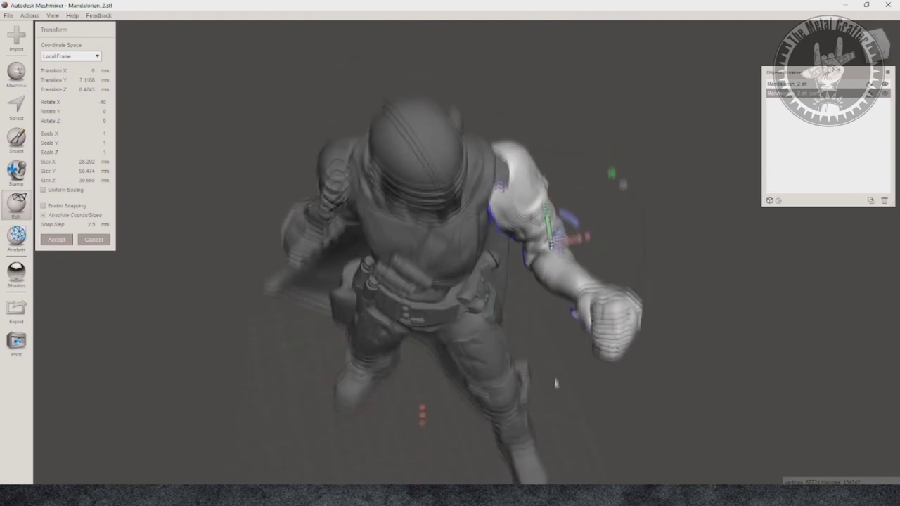
Rotate the separated arm to about -58° about Y and move it outward from the torso.
drag(584, 271, 561, 291)
right_drag(565, 292, 465, 244)
right_drag(284, 248, 496, 230)
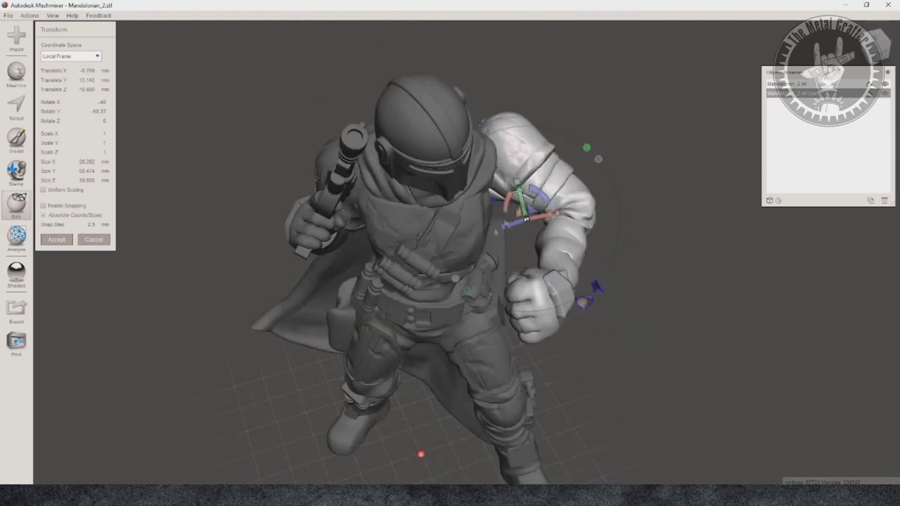
Move the rotated arm against the shoulder, translating it to about X -11.55, Y 10.75 and Z 14.75 mm.
drag(520, 198, 534, 211)
right_drag(534, 211, 673, 286)
scroll(616, 178, up, 2)
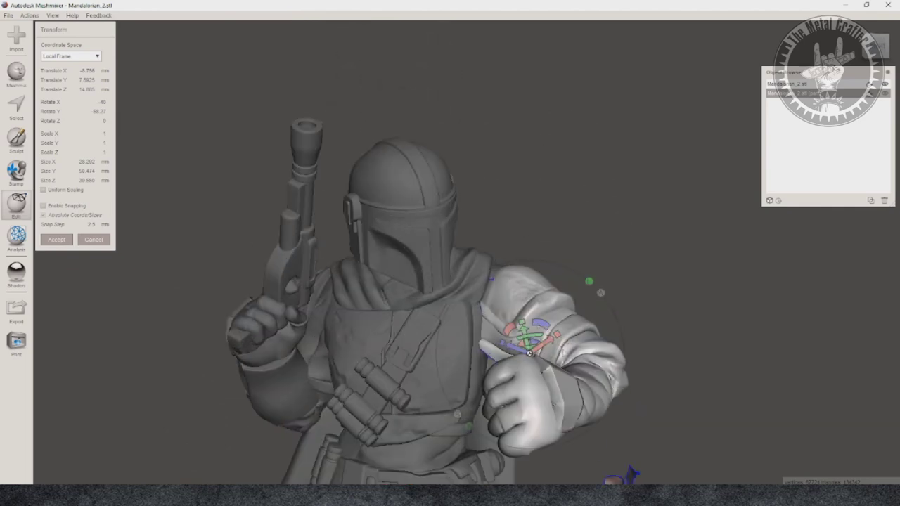
drag(526, 336, 535, 345)
right_drag(534, 344, 378, 343)
mouse_move(611, 336)
right_down()
mouse_move(653, 296)
mouse_move(625, 271)
mouse_move(624, 338)
right_up()
drag(395, 324, 399, 330)
right_drag(399, 330, 617, 312)
scroll(617, 312, down, 2)
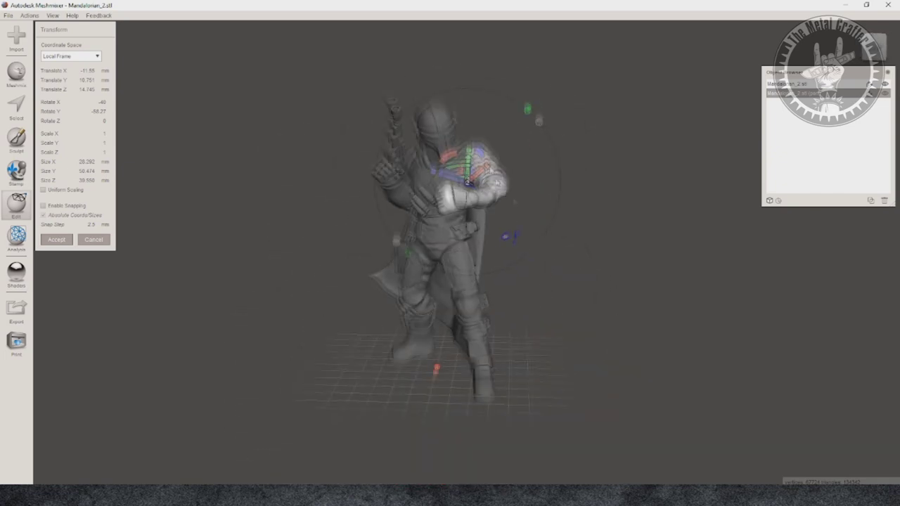
Nudge the separated arm to refine its fit against the torso's shoulder opening.
scroll(545, 234, up, 4)
drag(547, 205, 552, 214)
right_drag(562, 237, 488, 325)
right_drag(609, 345, 669, 278)
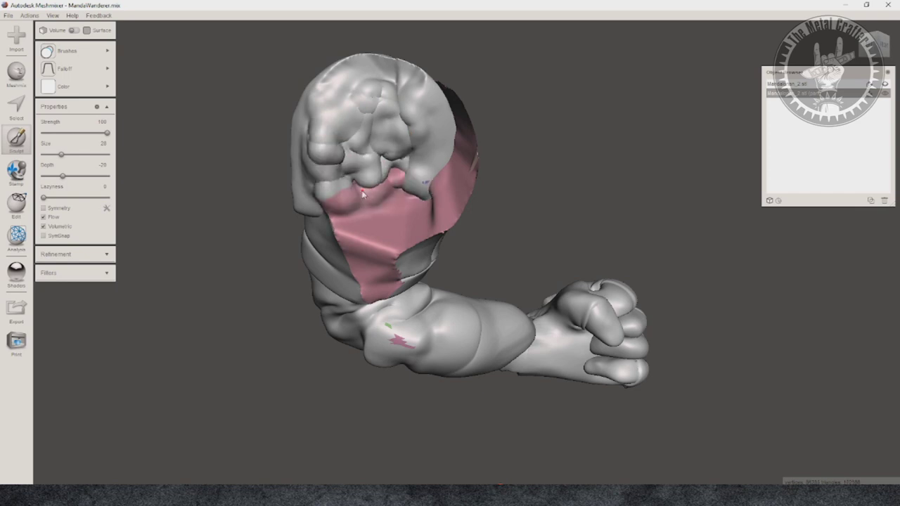
Sculpt the arm's inner shoulder end with a brush at strength 100, size 28 and depth -20.
right_drag(362, 191, 401, 211)
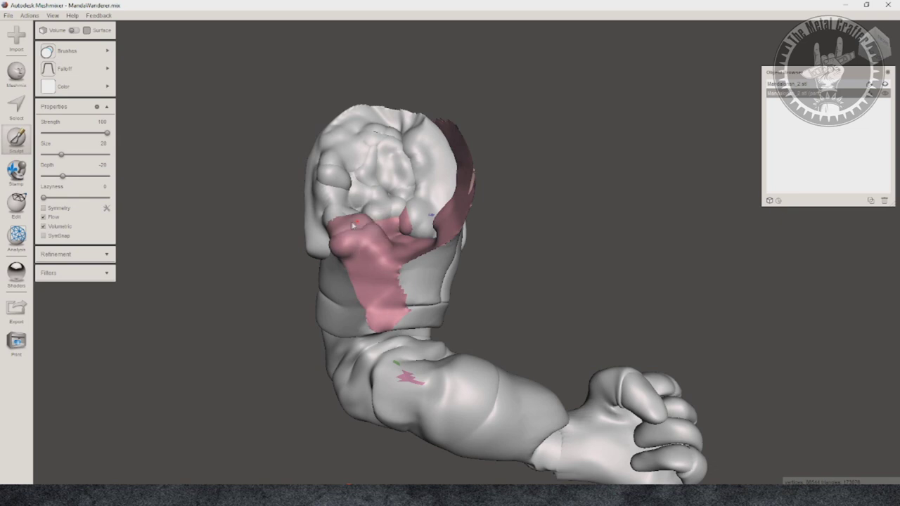
right_drag(380, 211, 430, 171)
right_drag(470, 138, 360, 163)
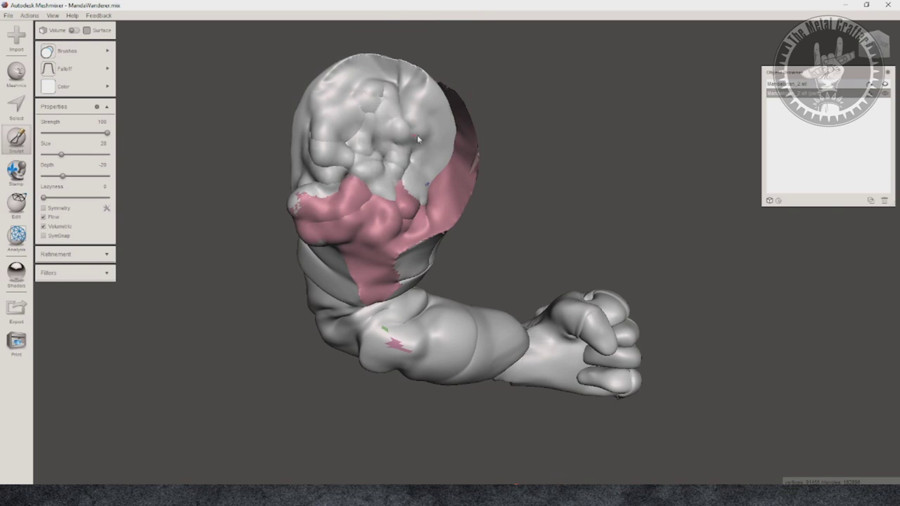
mouse_move(404, 239)
right_down()
mouse_move(445, 100)
mouse_move(450, 140)
mouse_move(371, 312)
mouse_move(345, 335)
mouse_move(724, 229)
mouse_move(538, 297)
mouse_move(532, 240)
mouse_move(505, 232)
right_up()
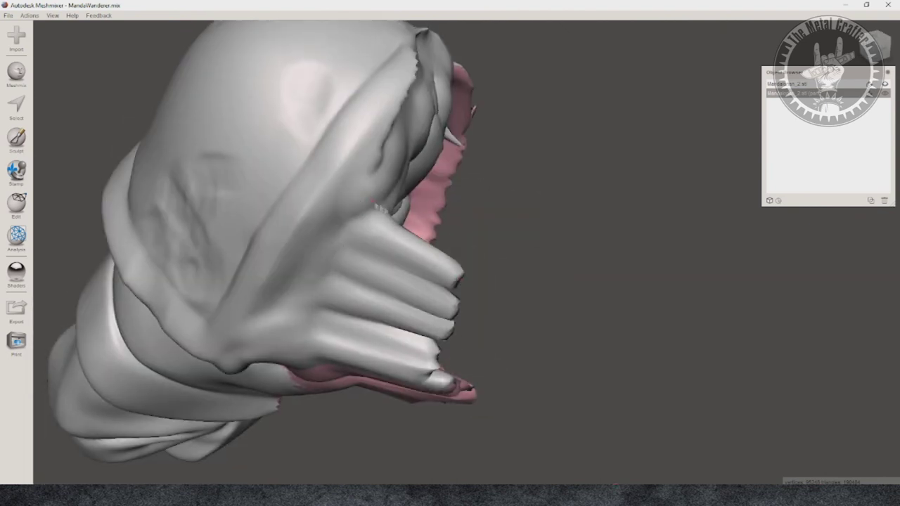
Examine the sculpted arm's shoulder end and its fit on the figure from the front and side.
right_drag(391, 154, 304, 212)
right_drag(462, 237, 518, 103)
right_drag(492, 211, 576, 239)
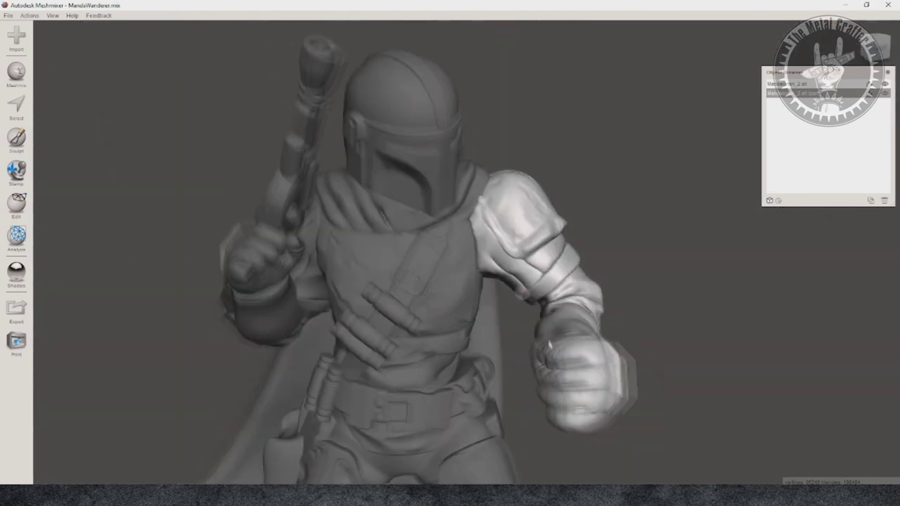
right_drag(549, 338, 366, 210)
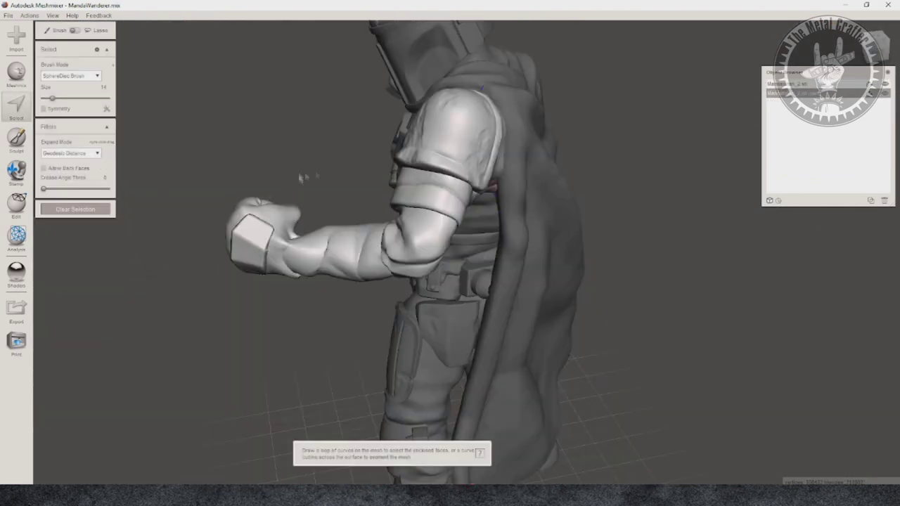
Select the left fist and wrist on the separated arm and separate them into their own object.
drag(267, 232, 219, 190)
right_drag(219, 188, 301, 135)
click(71, 31)
click(155, 180)
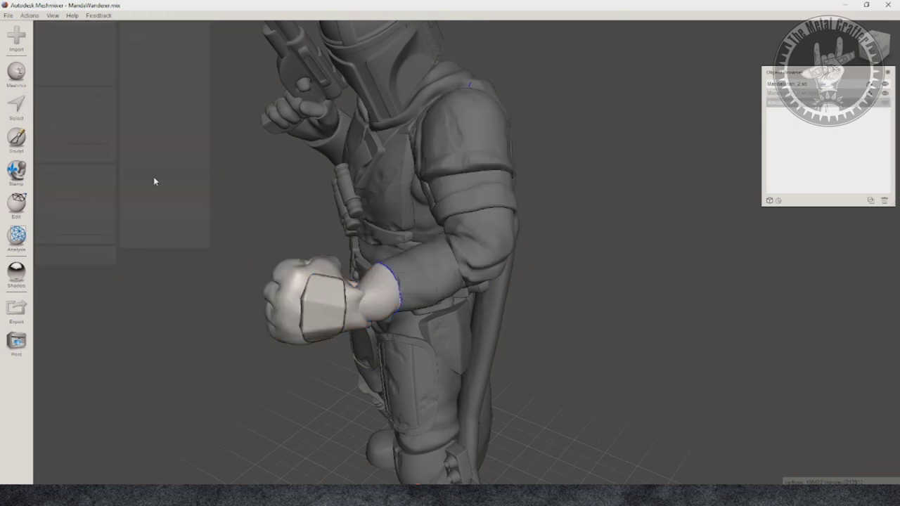
Transform the separated left hand at the wrist, rotating it about X -24, Y -19 and Z 55 degrees.
click(74, 60)
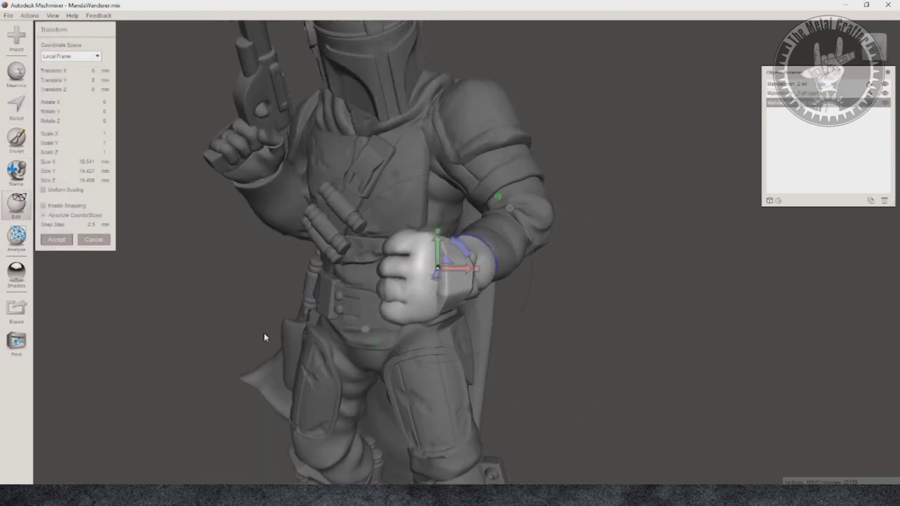
right_drag(263, 332, 527, 331)
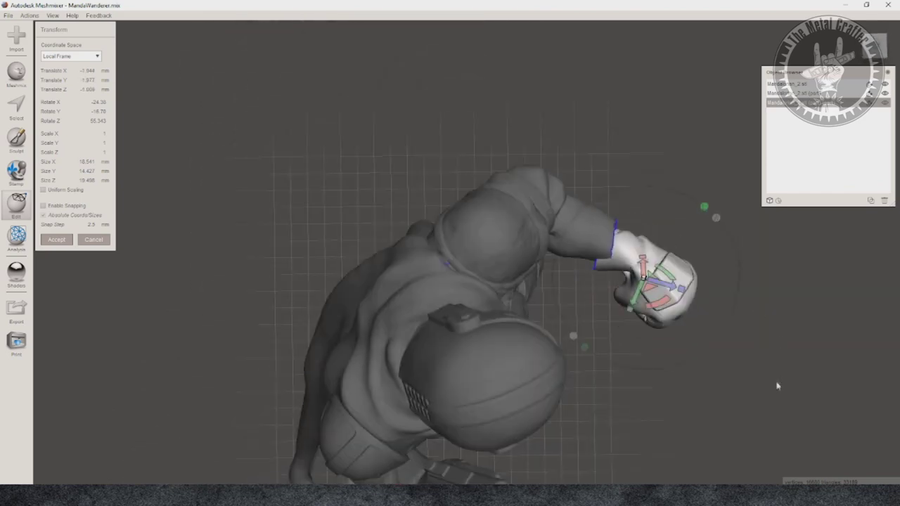
key(f)
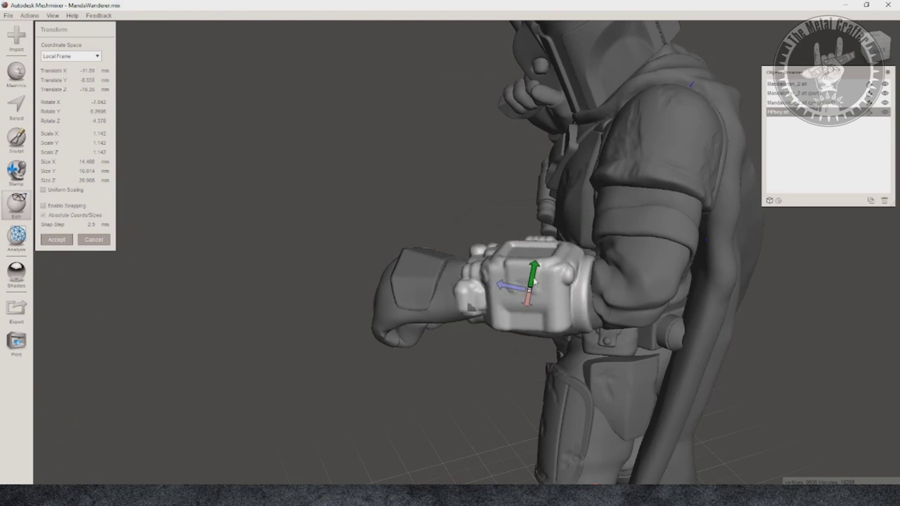
Scale the Pip-Boy to 1.142 and position it around the left forearm with its screen facing upward.
right_drag(534, 281, 432, 276)
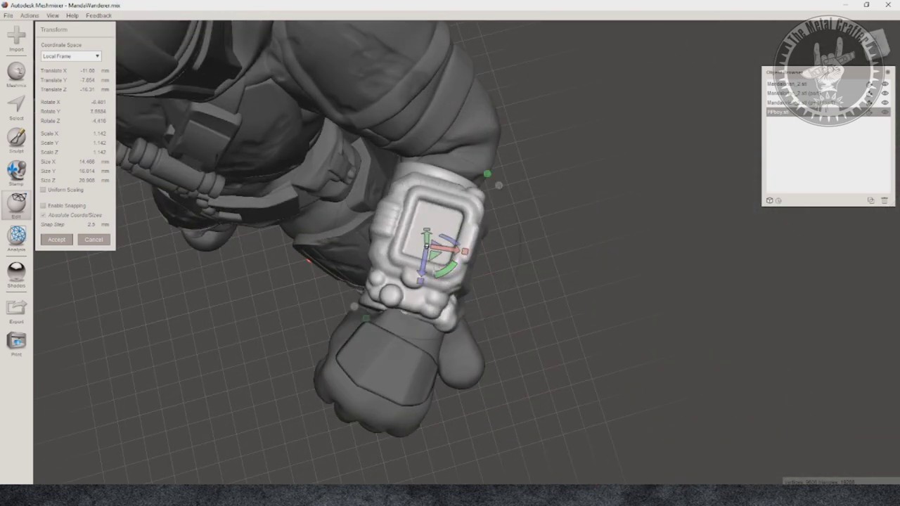
right_drag(492, 246, 590, 386)
Refine the placement of the separated left hand and the Pip-Boy on the forearm.
click(556, 390)
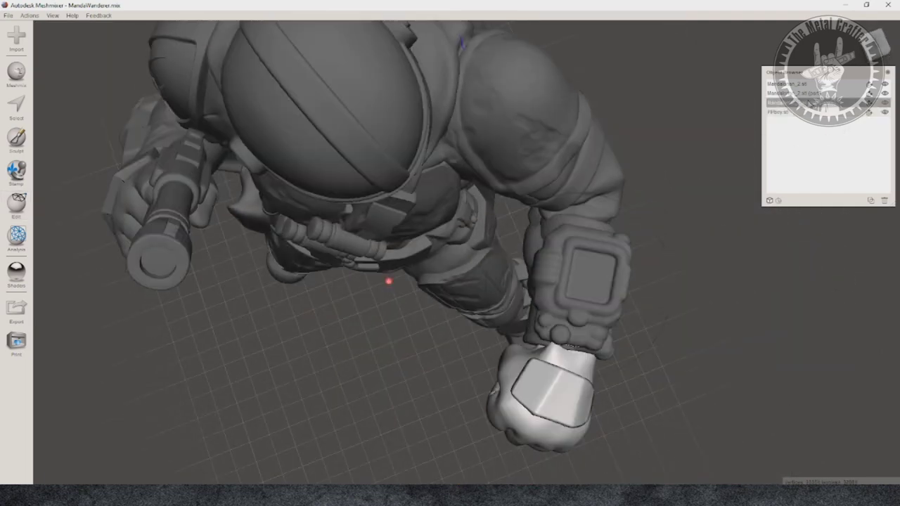
key(ctrl+t)
right_drag(527, 369, 470, 387)
click(422, 298)
key(ctrl+t)
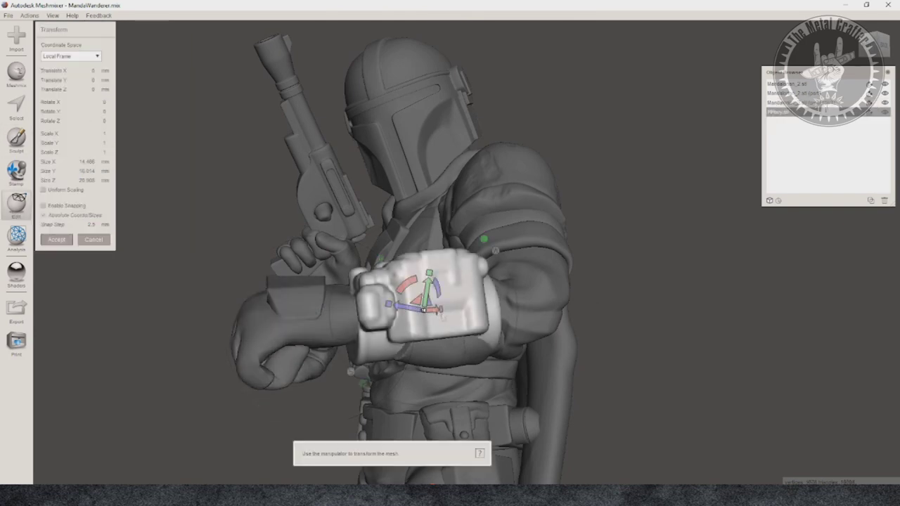
drag(432, 281, 428, 289)
right_drag(427, 290, 478, 303)
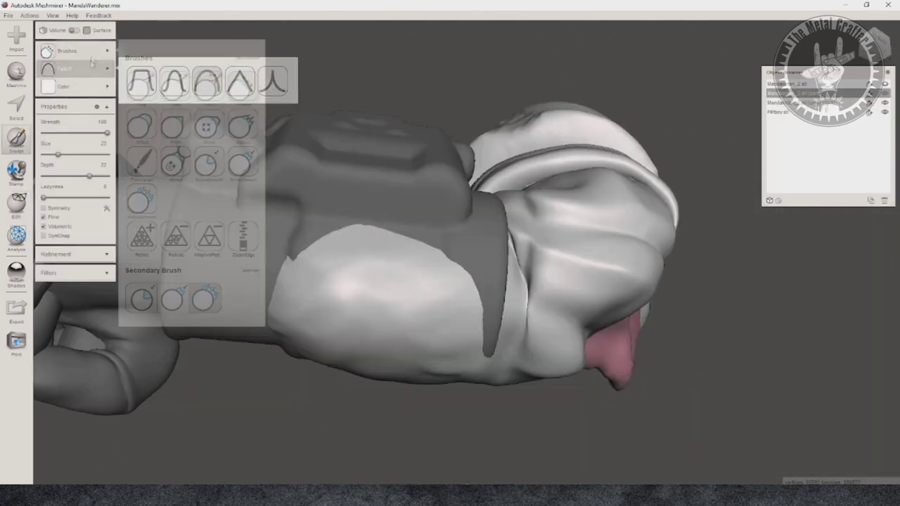
Sculpt down the left forearm where it protrudes through the Pip-Boy, using brush strength 100, size 23 and depth 0.
key(space)
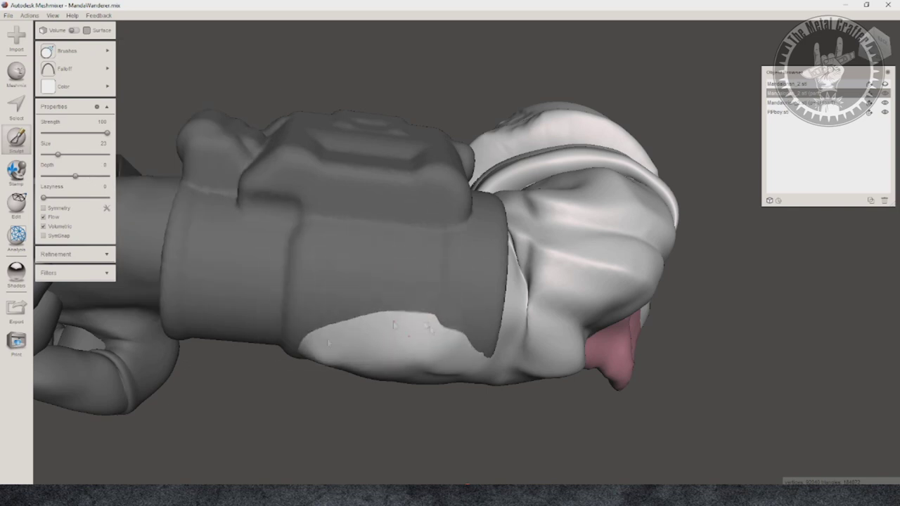
right_drag(394, 324, 367, 274)
mouse_move(460, 355)
right_down()
mouse_move(372, 375)
mouse_move(471, 343)
right_up()
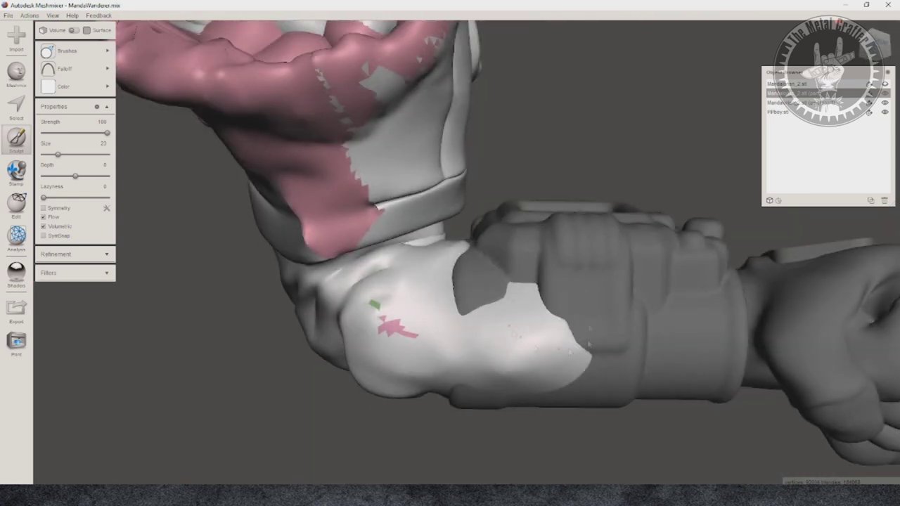
right_drag(422, 320, 602, 442)
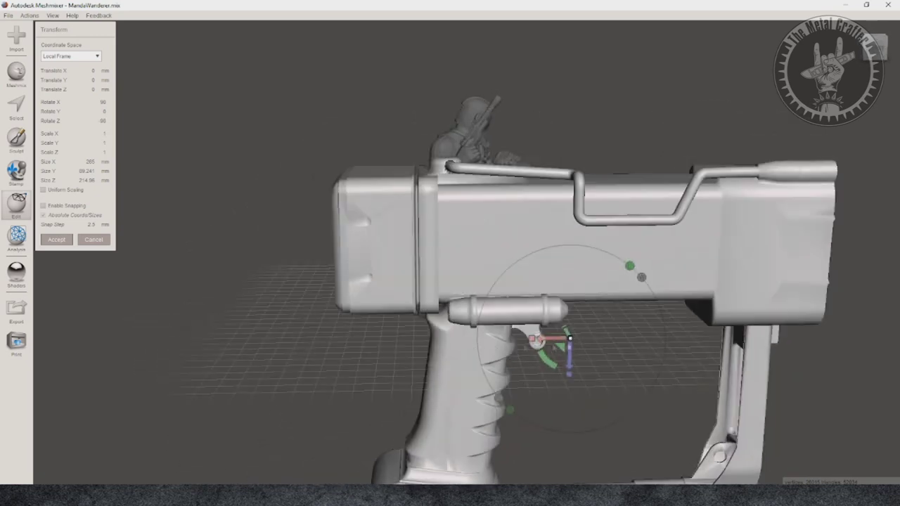
Scale the laser pistol to 0.1199 and rotate and move it into the figure's raised right hand.
drag(554, 367, 566, 378)
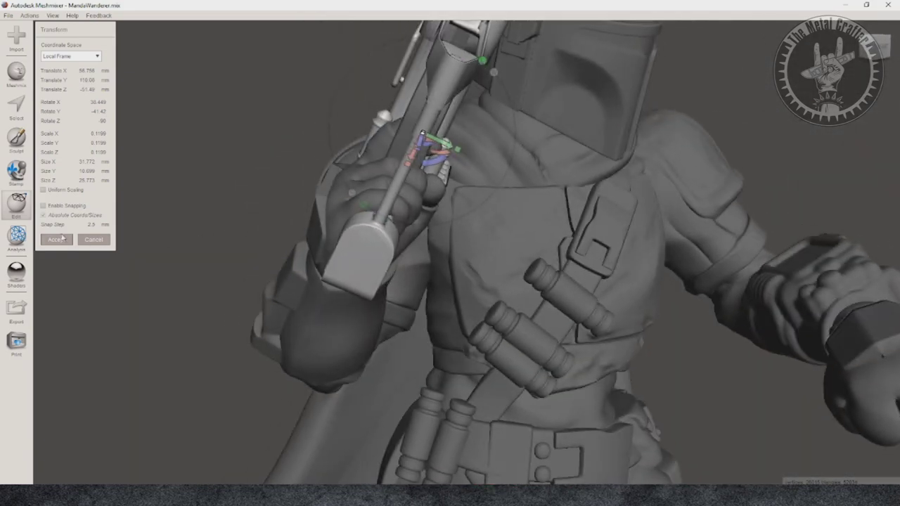
click(56, 239)
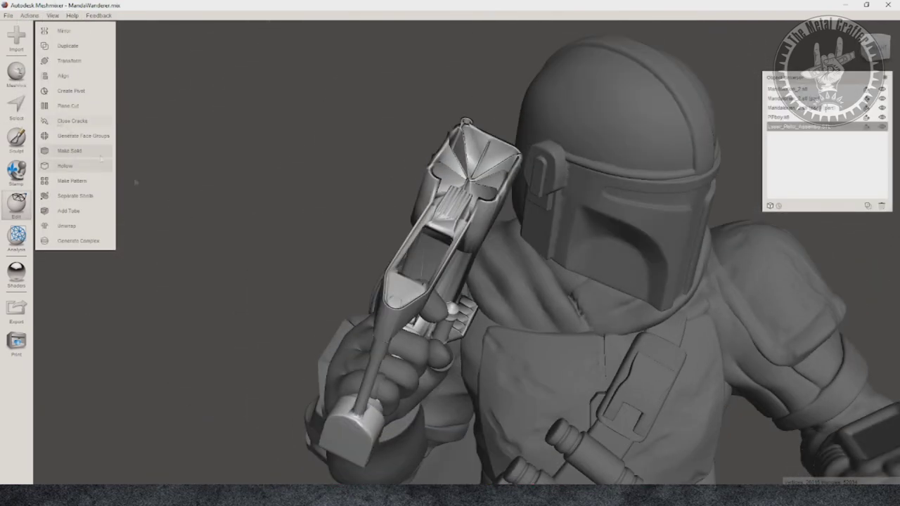
Add a cylinder about 2 by 19 mm and a box about 3.6 by 1.1 by 13.9 mm, fitting both along the laser pistol's frame.
click(16, 71)
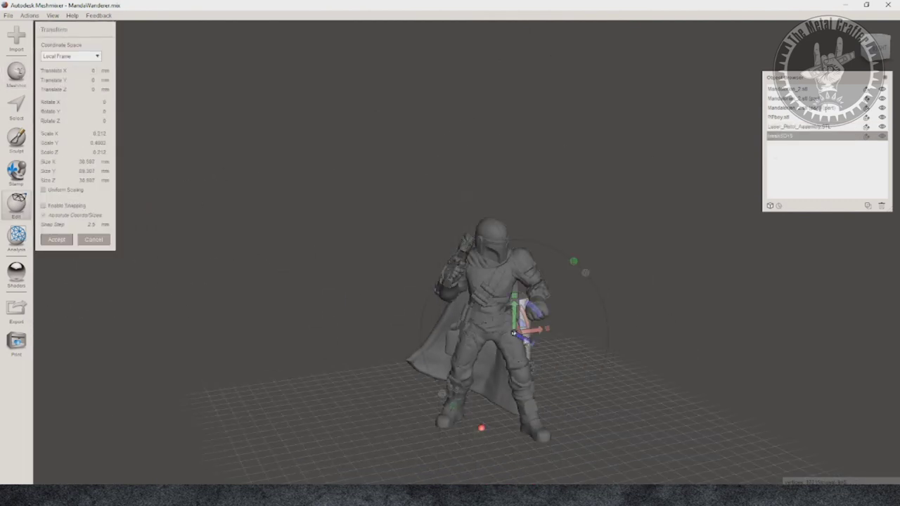
drag(541, 329, 634, 383)
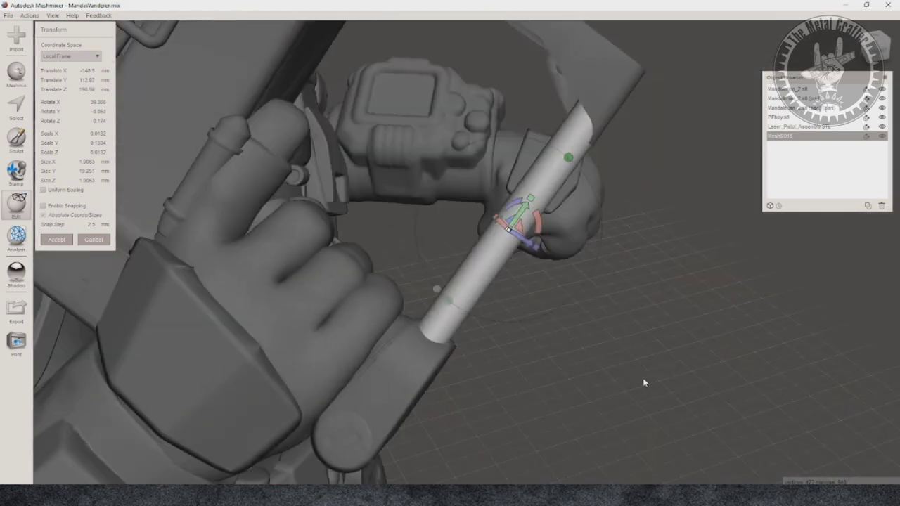
right_drag(642, 382, 567, 242)
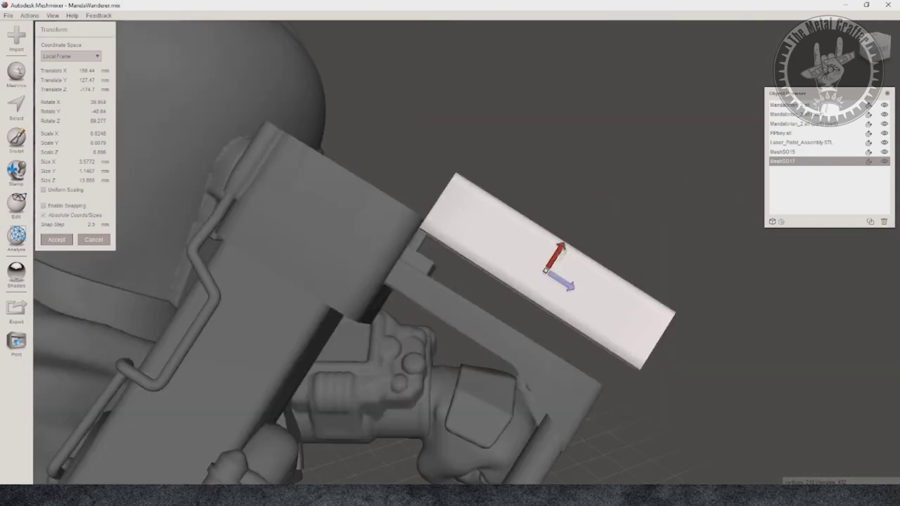
mouse_move(548, 246)
mouse_down()
mouse_move(480, 349)
mouse_move(559, 255)
mouse_up()
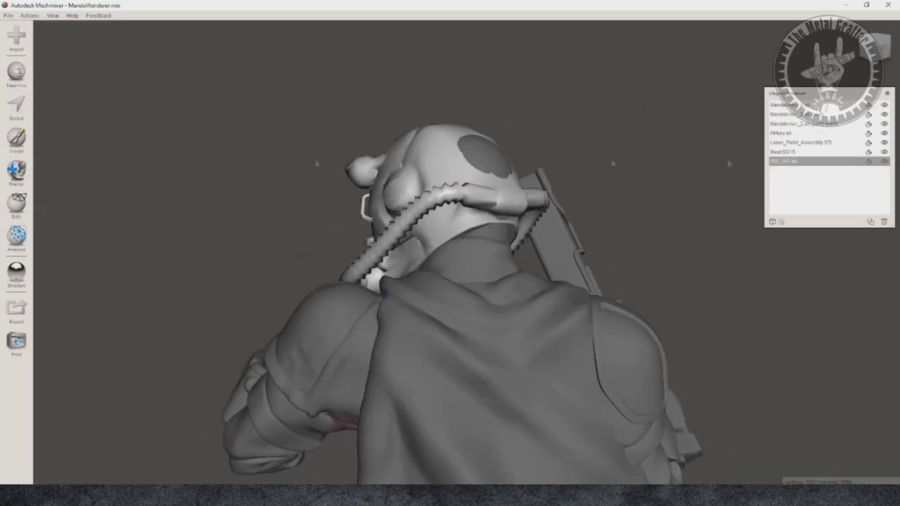
Transform the T60 helmet to fit over the figure's head and neck.
key(t)
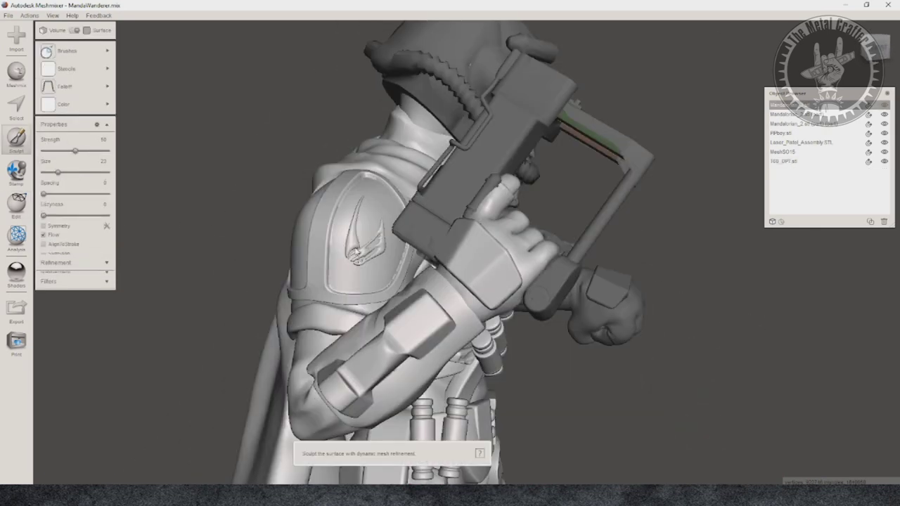
Sculpt away the raised emblem on the right shoulder pad with a surface brush at strength 100.
scroll(307, 280, up, 5)
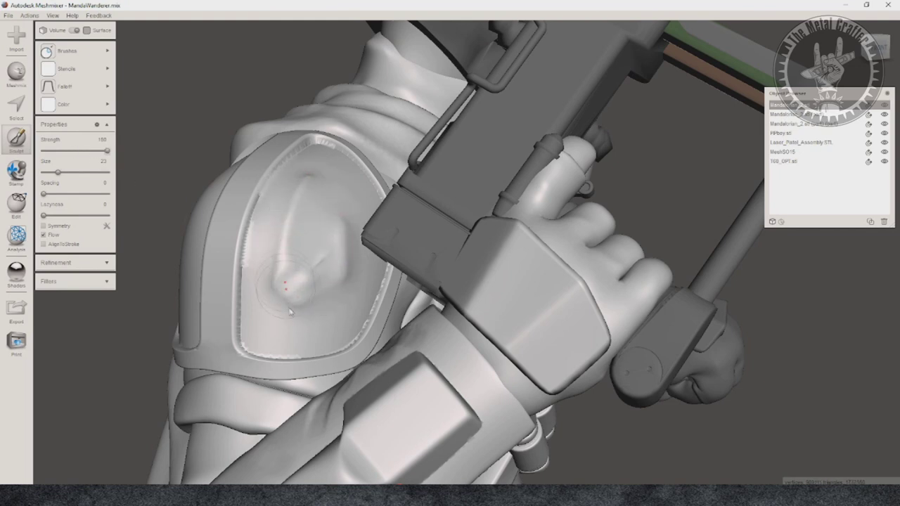
right_drag(325, 224, 391, 376)
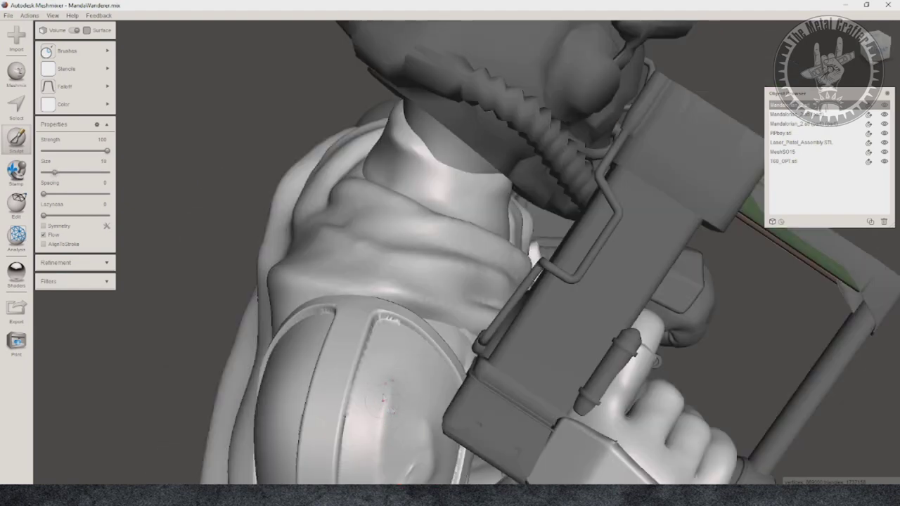
right_drag(381, 443, 355, 323)
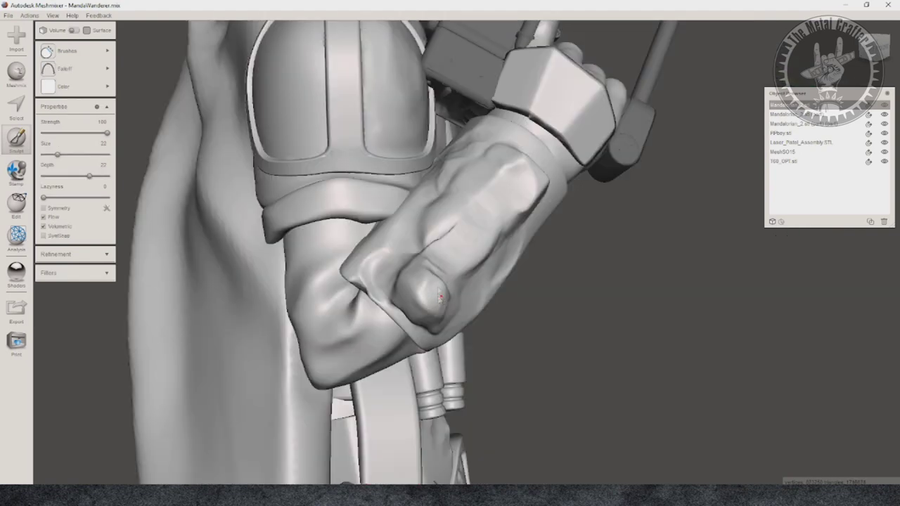
Sculpt the right forearm's armor plate into a smooth sleeve at strength 100 and size 22, using depths 22 and 0.
right_drag(492, 316, 541, 264)
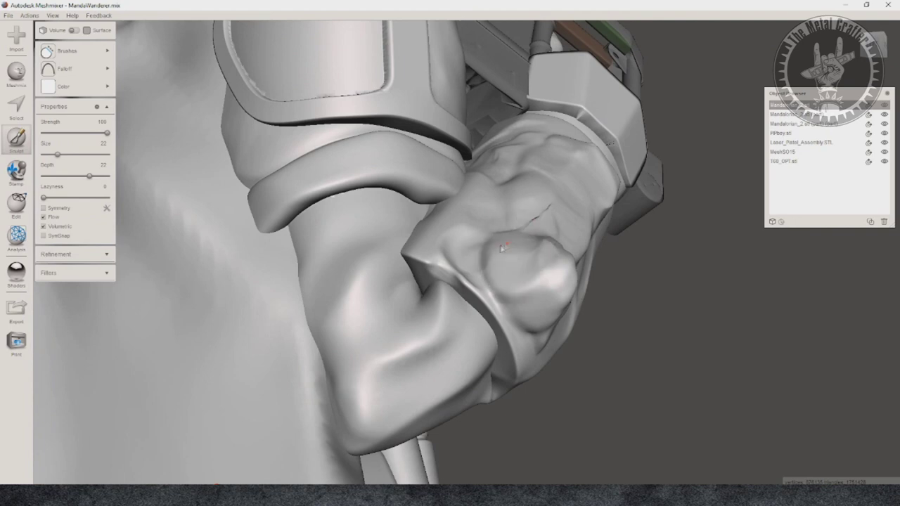
right_drag(501, 248, 475, 340)
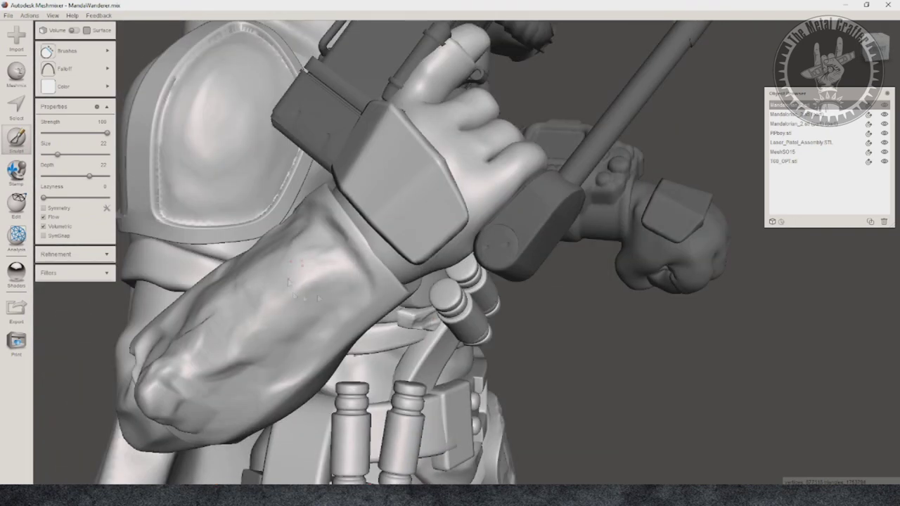
right_drag(267, 355, 402, 180)
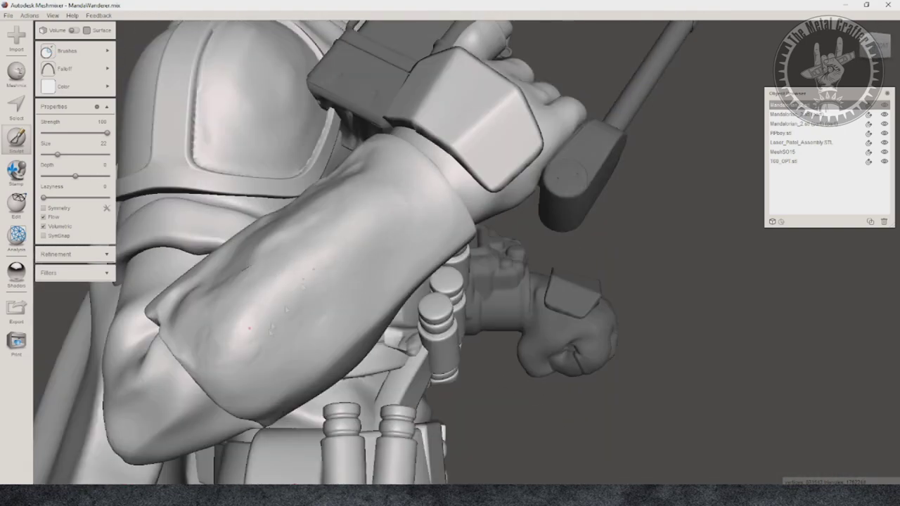
right_drag(355, 266, 430, 203)
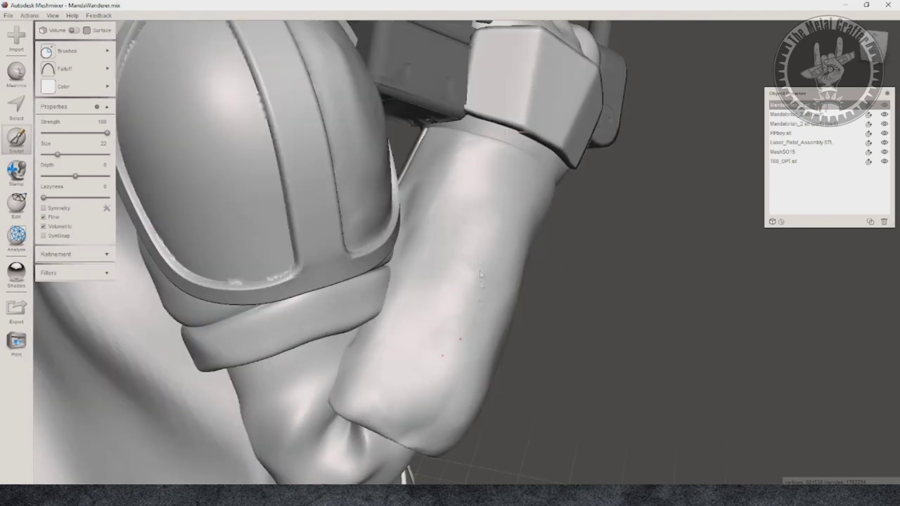
right_drag(473, 363, 376, 209)
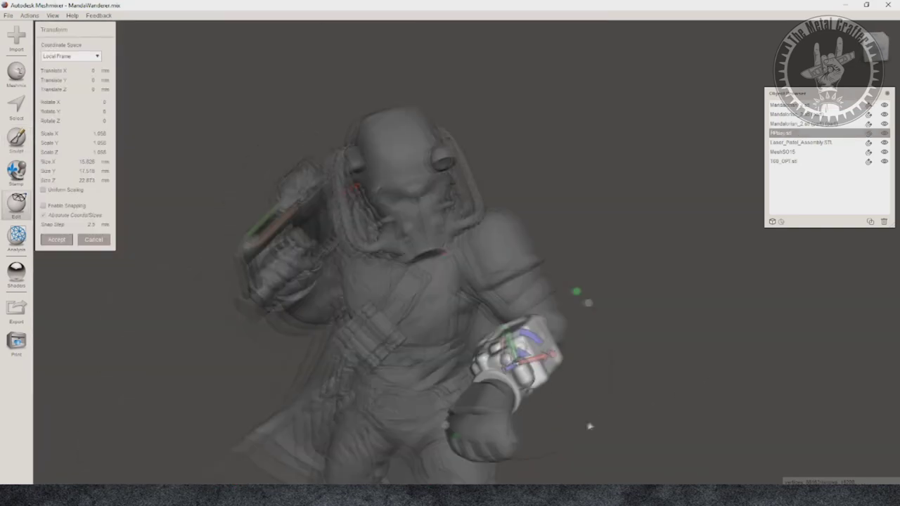
Enlarge the Pip-Boy on the left forearm.
mouse_move(589, 425)
right_down()
mouse_move(398, 267)
mouse_move(443, 254)
mouse_move(714, 297)
mouse_move(642, 387)
mouse_move(570, 379)
mouse_move(556, 203)
mouse_move(366, 239)
mouse_move(338, 261)
right_up()
key(Return)
Select the T60 helmet and scale it up to about 1.08.
click(422, 127)
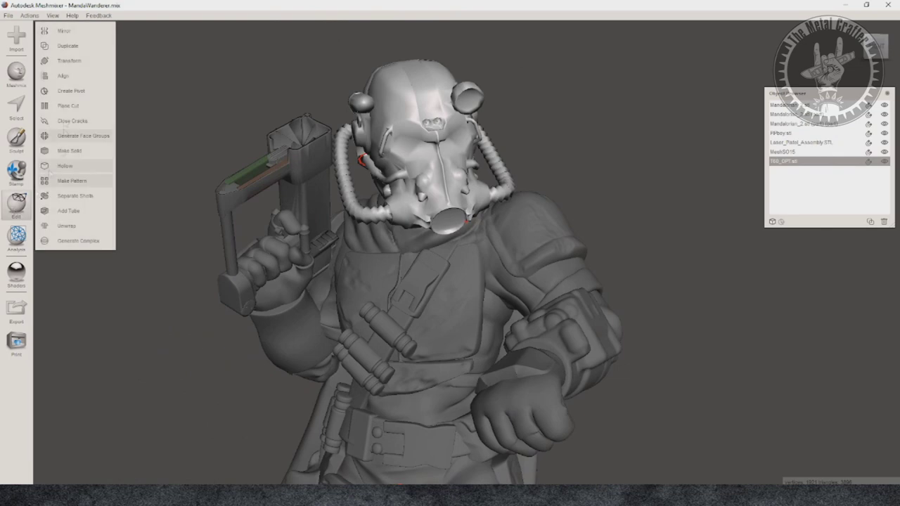
click(69, 61)
right_drag(428, 167, 420, 390)
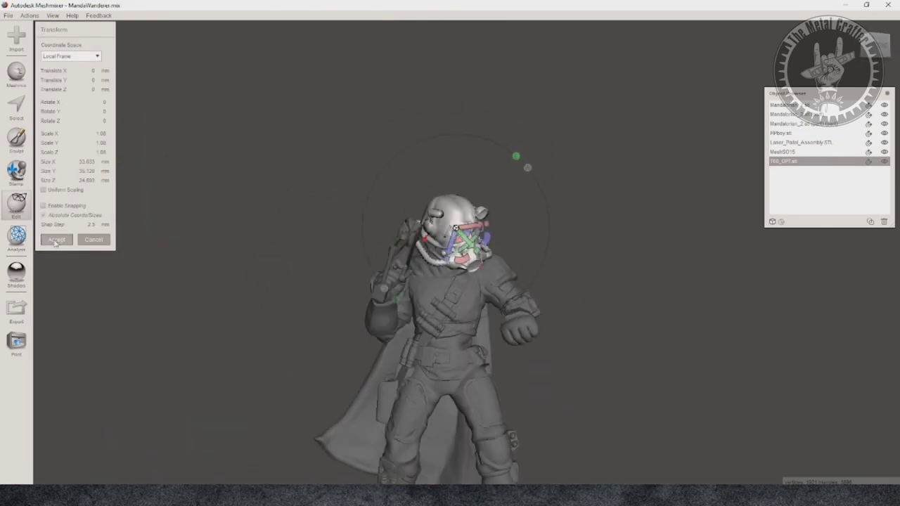
click(56, 239)
Hide the enlarged T60 helmet to check the head underneath it.
right_drag(394, 274, 302, 281)
key(t)
key(Escape)
right_drag(563, 281, 351, 293)
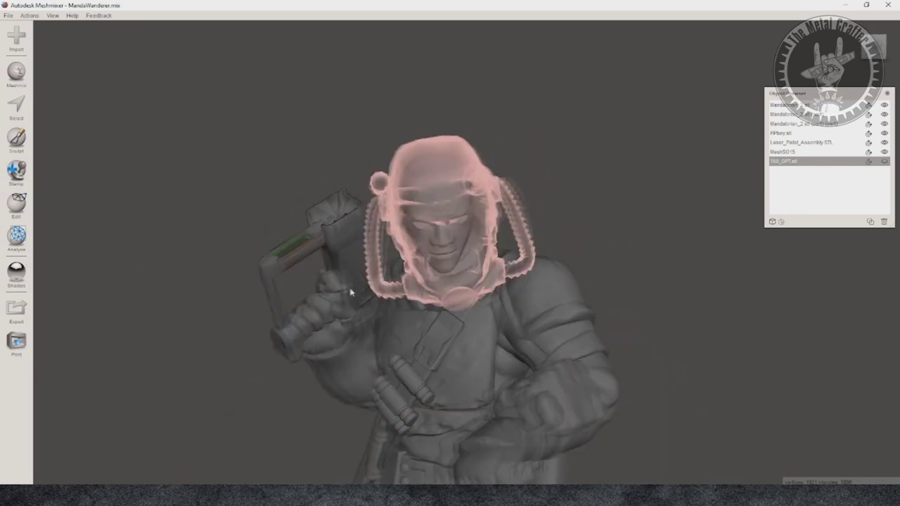
Import the syringe model and trim the copied canister around it with Plane Cut, using Cut (Discard Half) and Remeshed Fill.
click(26, 36)
right_drag(421, 282, 544, 327)
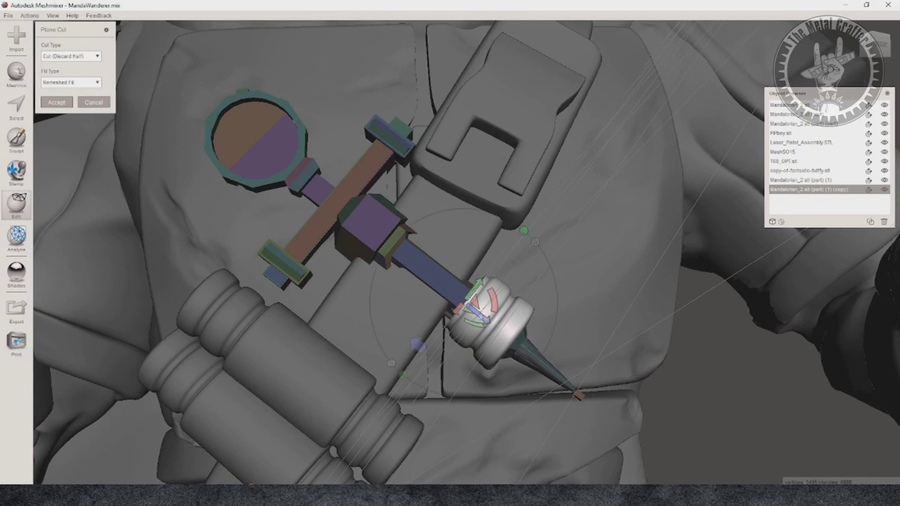
scroll(408, 257, up, 5)
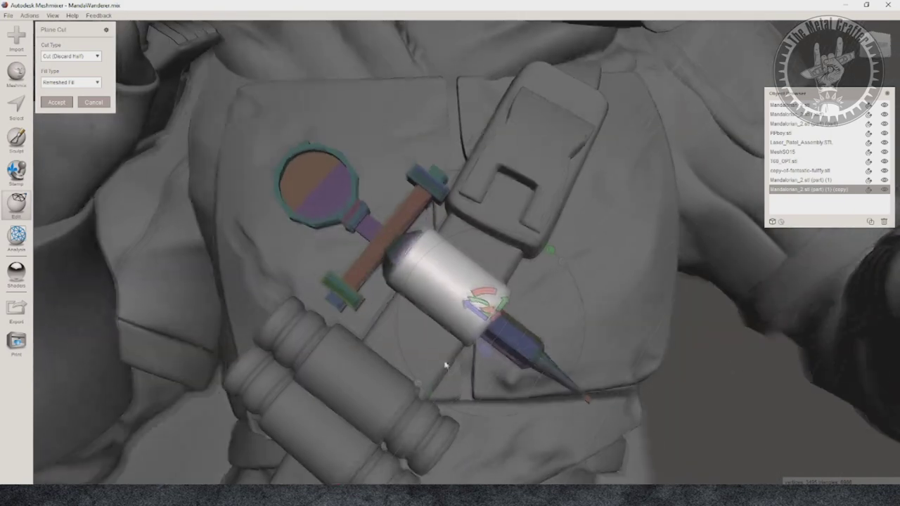
key(Return)
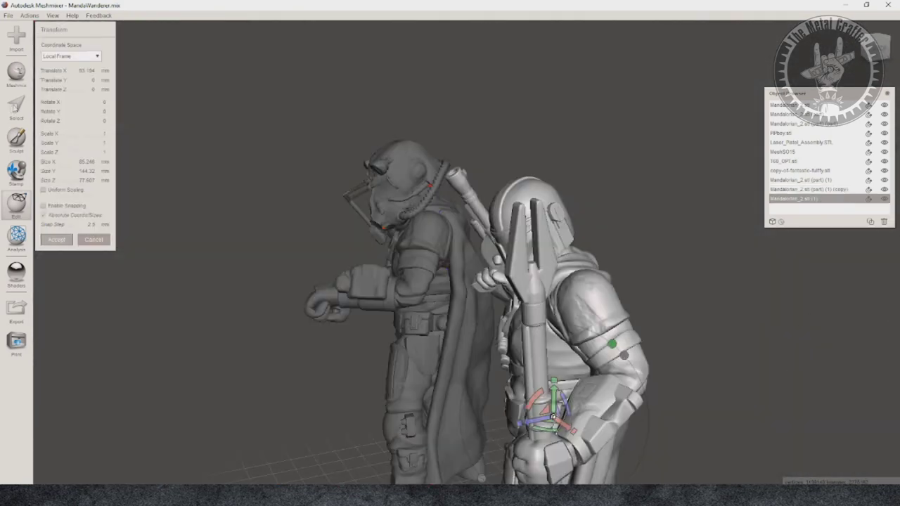
Select the left shoulder pauldron on the second Mandalorian model and separate it into its own object.
key(s)
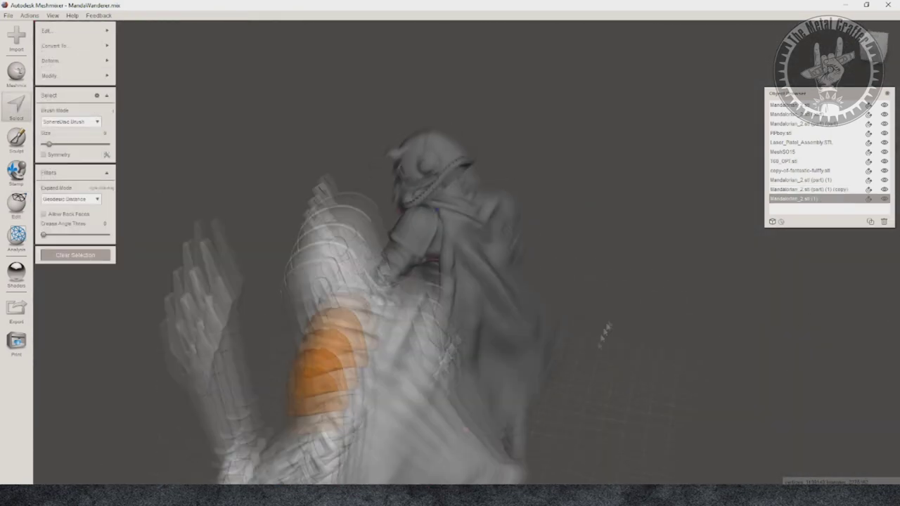
mouse_move(81, 34)
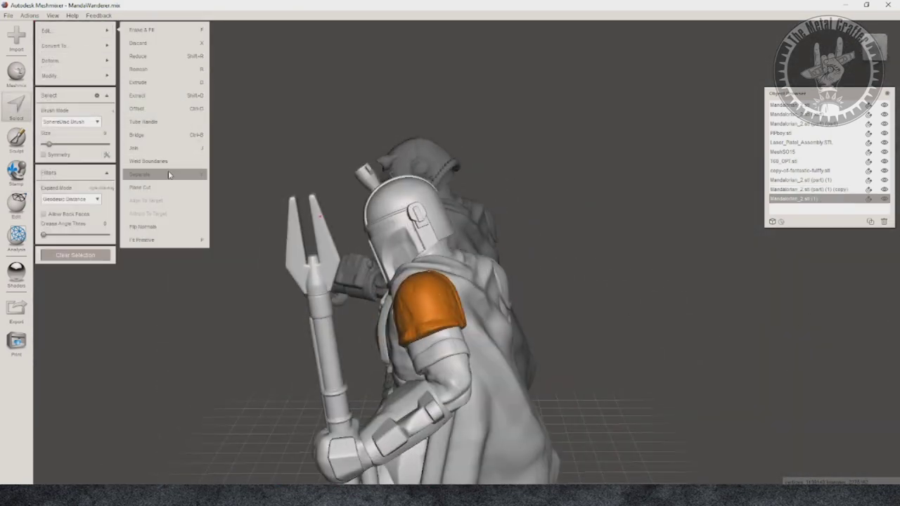
click(168, 174)
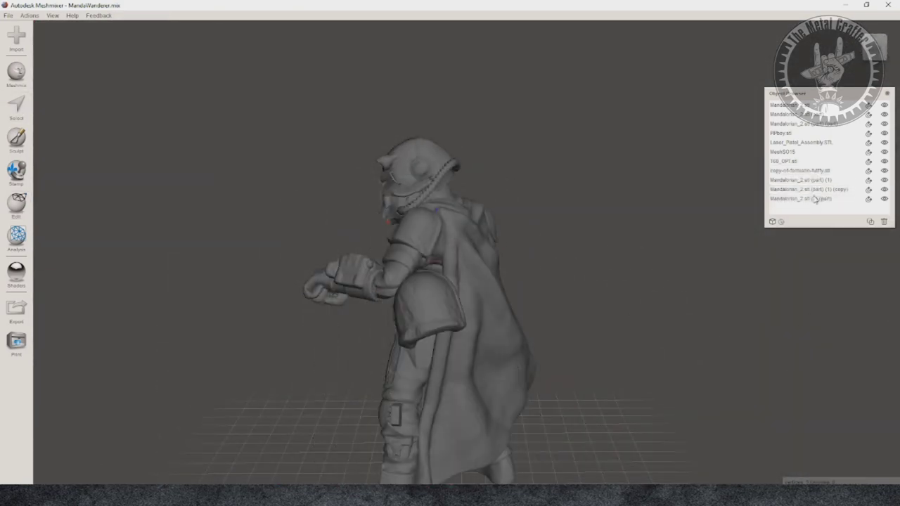
Append the Grenade_Frag model to the scene, scale it down to about 12 mm tall and place it at the figure's belt.
click(89, 62)
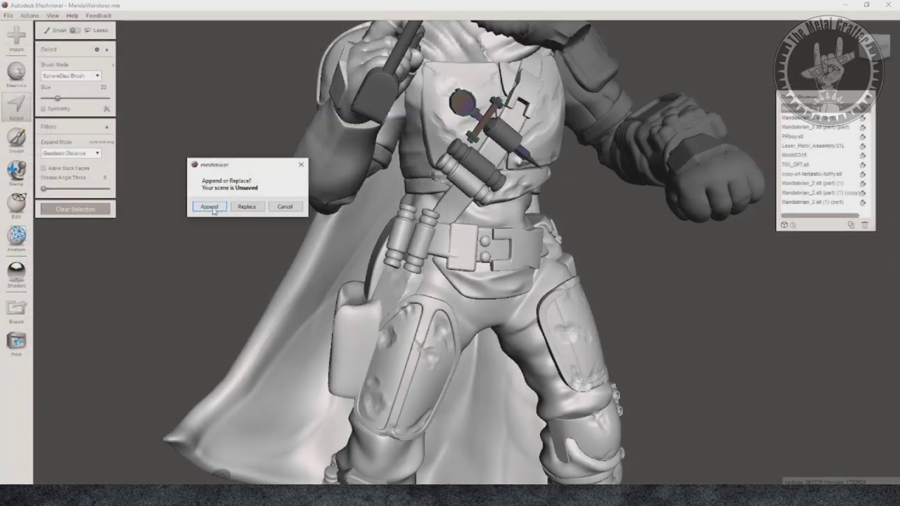
click(211, 207)
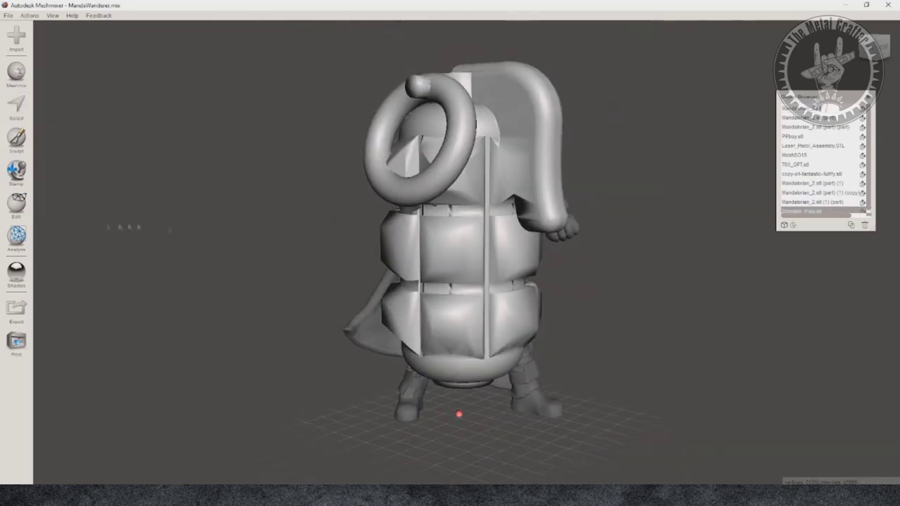
click(16, 204)
click(67, 44)
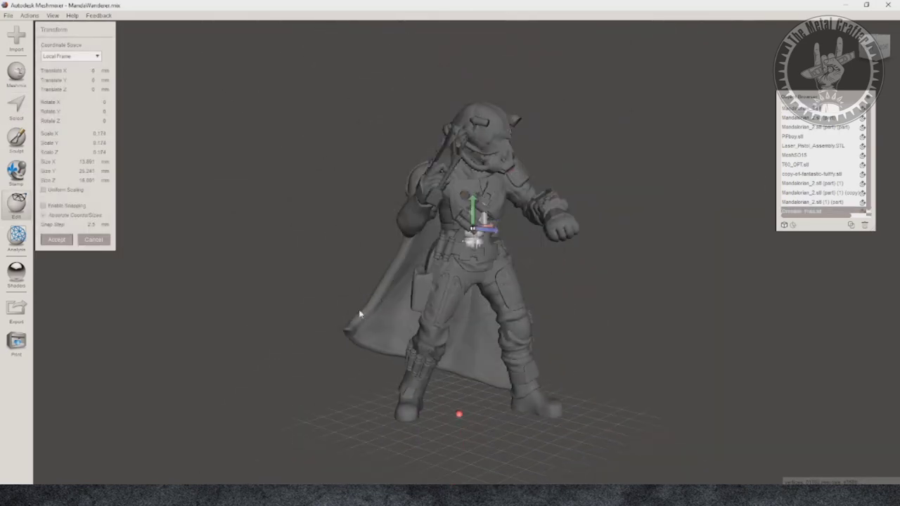
scroll(534, 267, up, 3)
right_drag(605, 237, 619, 238)
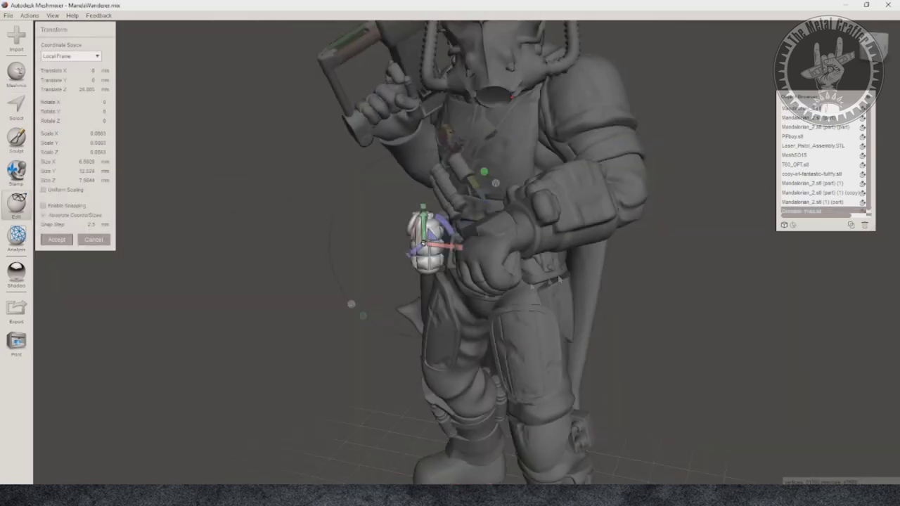
scroll(436, 239, up, 3)
Select the belt canister at the frag grenade's location on the main Mandalorian mesh and start transforming it.
click(808, 108)
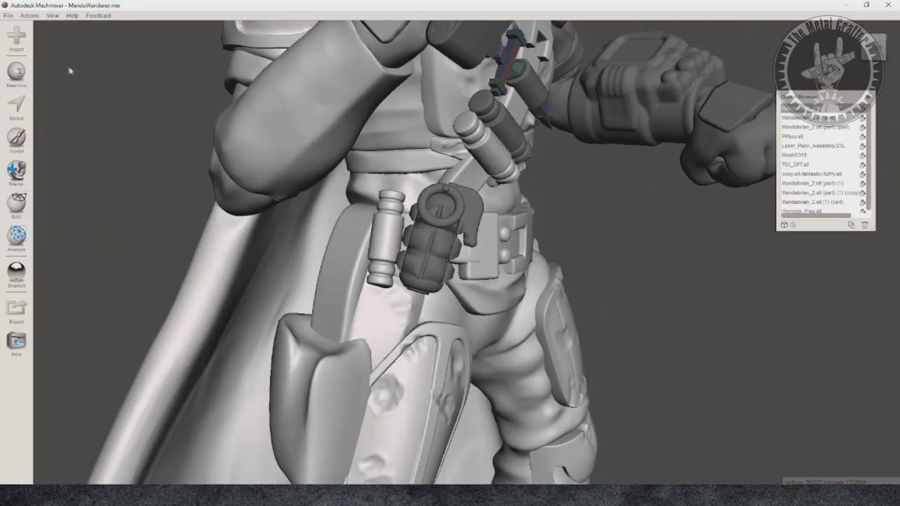
key(s)
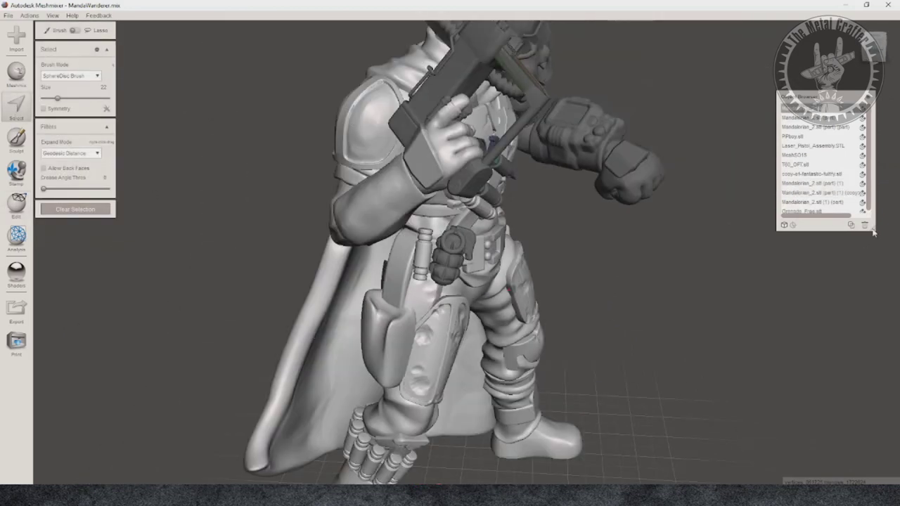
click(428, 250)
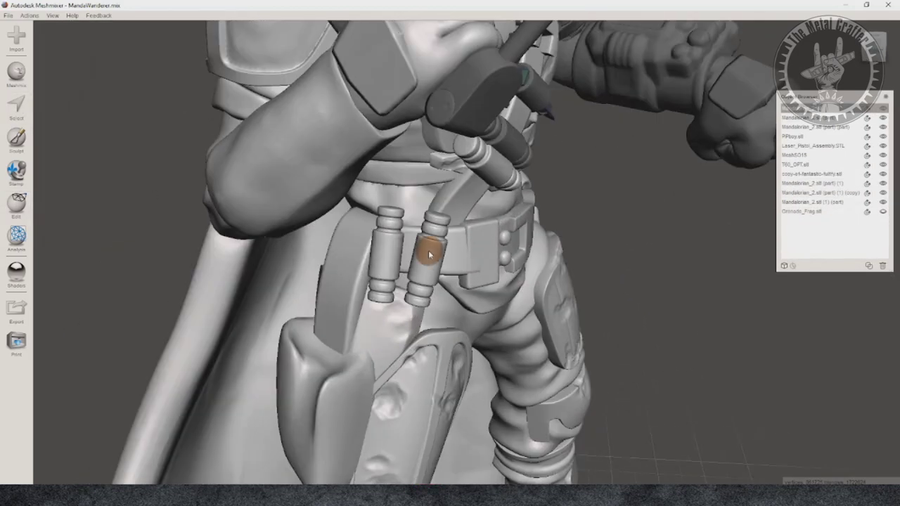
click(428, 250)
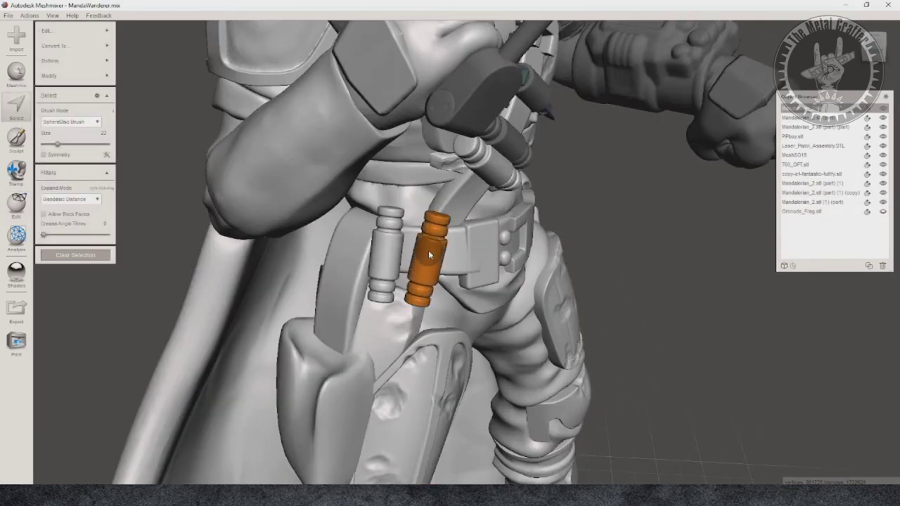
key(t)
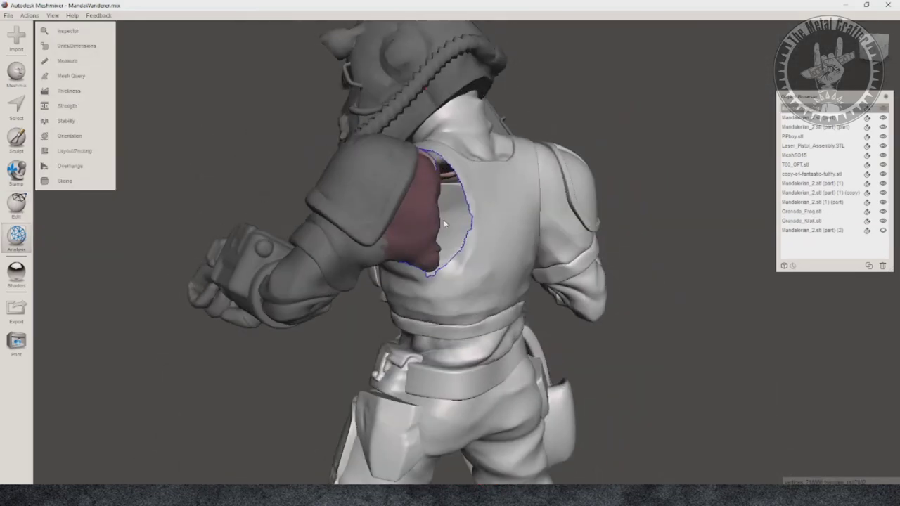
Close the open hole in the figure's back behind the left shoulder with the Inspector, using Flat Fill.
right_drag(445, 224, 146, 215)
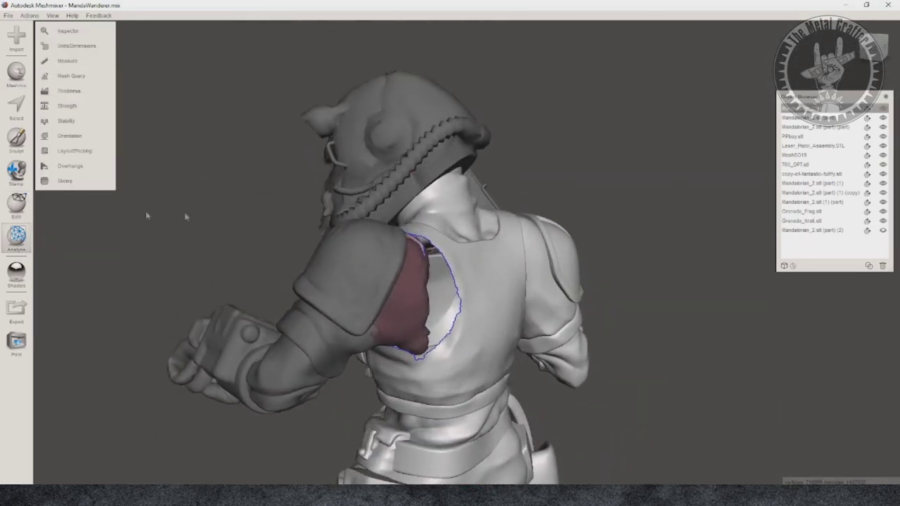
click(65, 31)
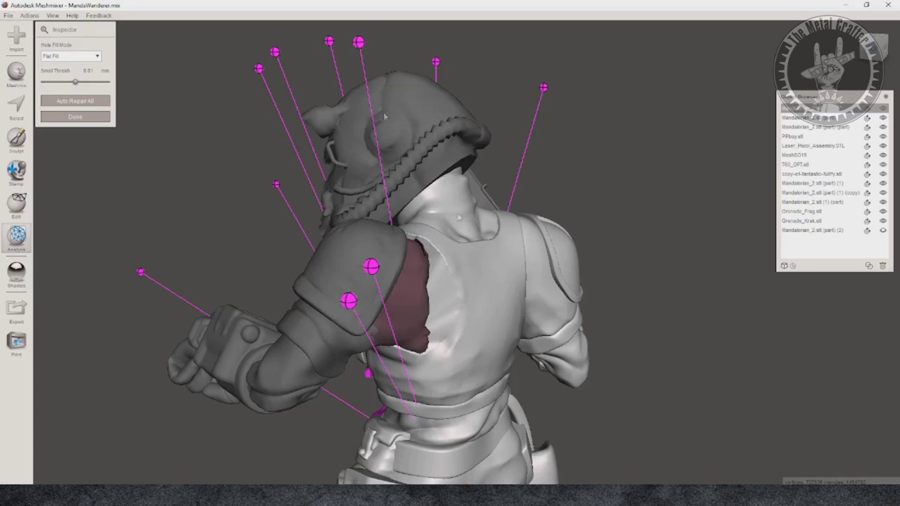
scroll(596, 364, down, 3)
right_drag(596, 364, 516, 354)
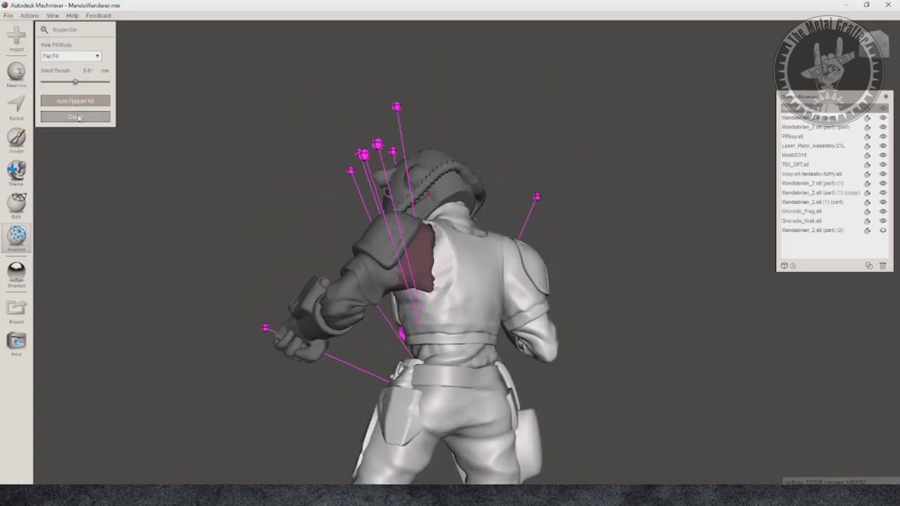
key(Escape)
Show the hidden cape object again and check the repaired figure from the front.
click(883, 230)
right_drag(657, 283, 428, 268)
scroll(638, 356, up, 3)
scroll(421, 267, up, 2)
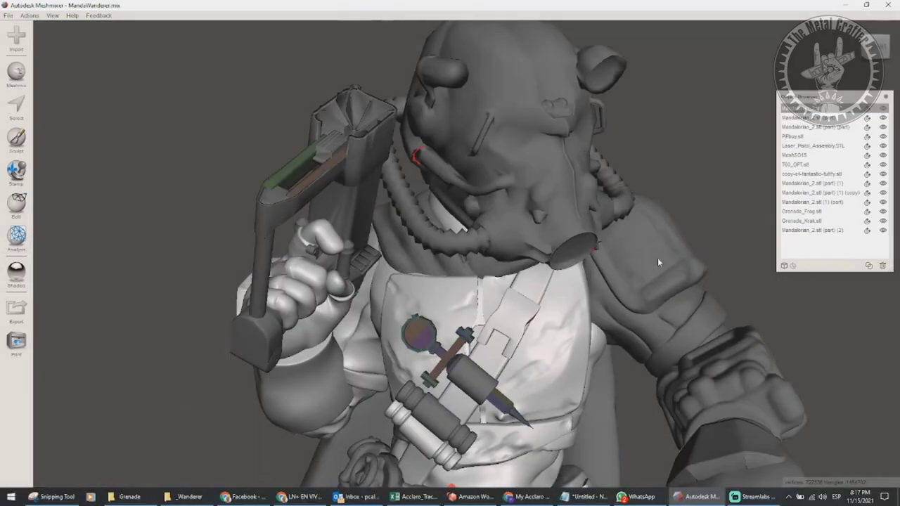